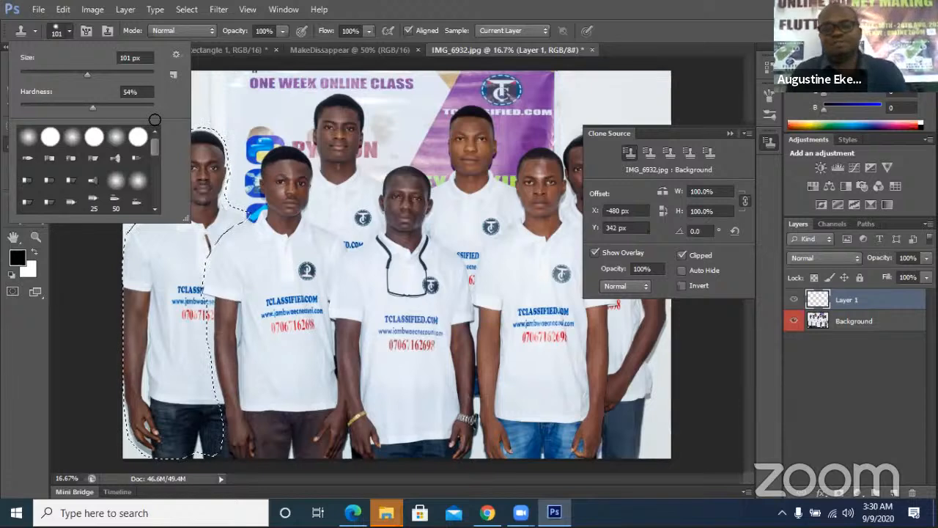
Dismiss the brush preset picker so the group photo is unobstructed for cloning
left_click(96, 89)
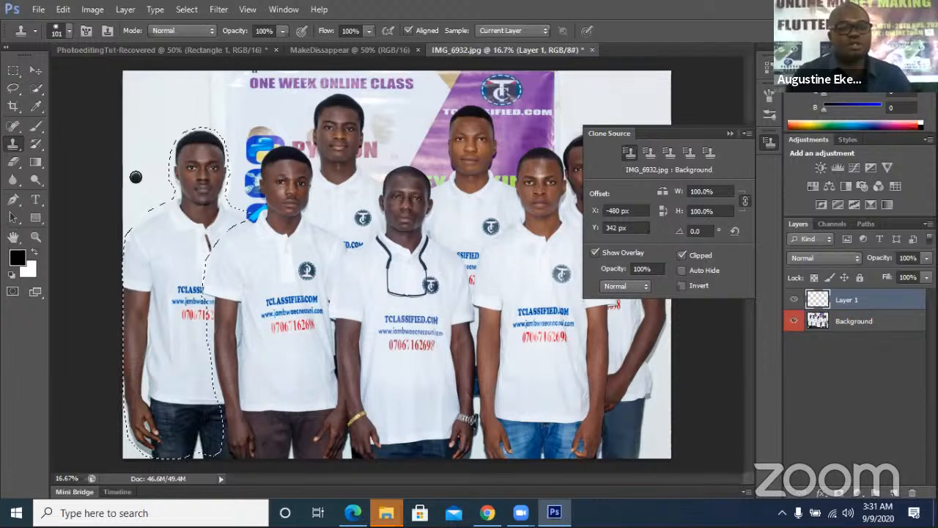
Test clone strokes of white wall over the leftmost person's shoulder, neck and collar
left_click(135, 177, "alt")
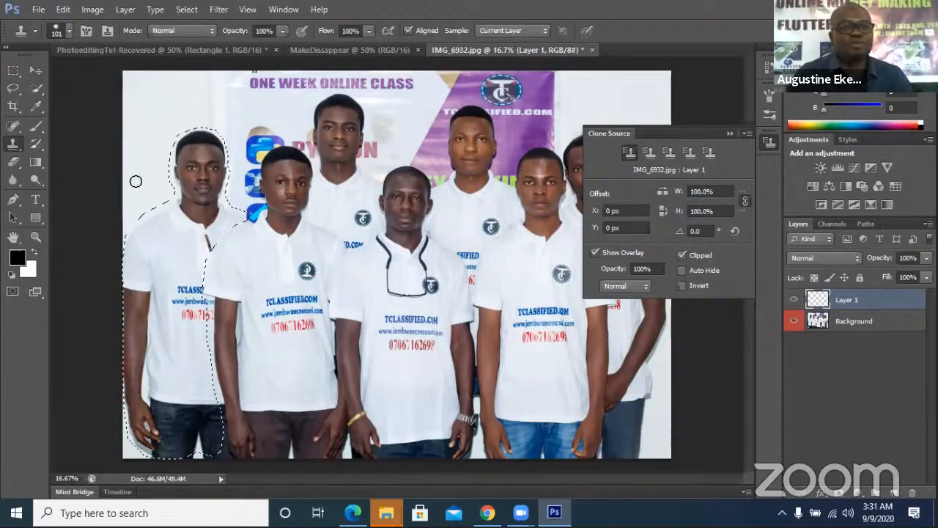
left_click(167, 203)
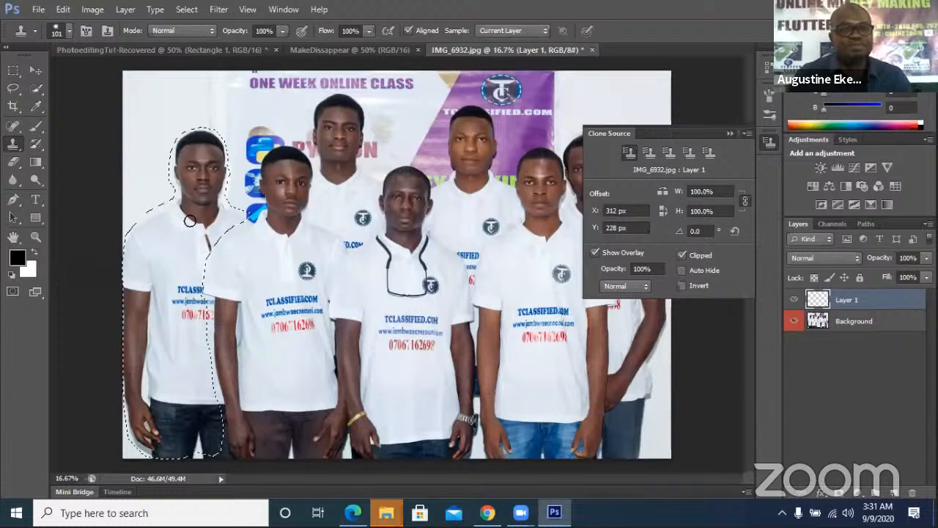
left_click(138, 166, "alt")
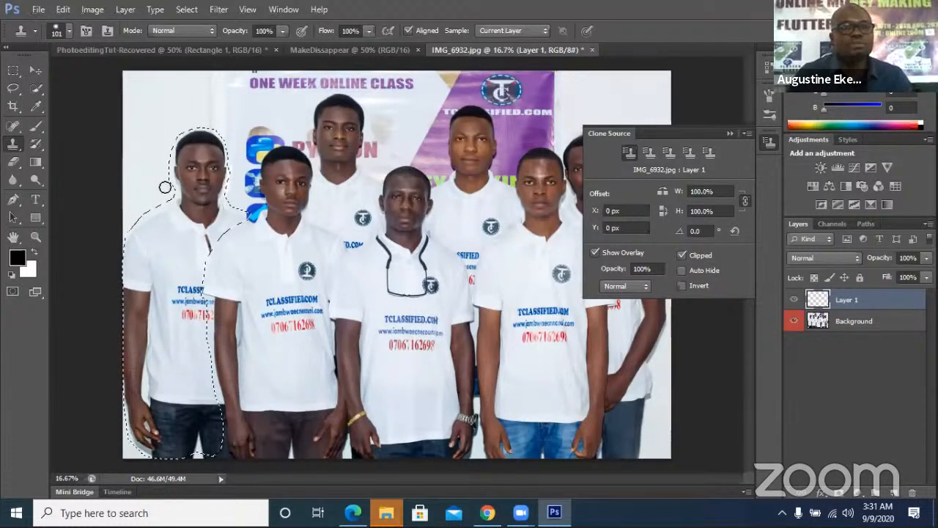
left_click(179, 198)
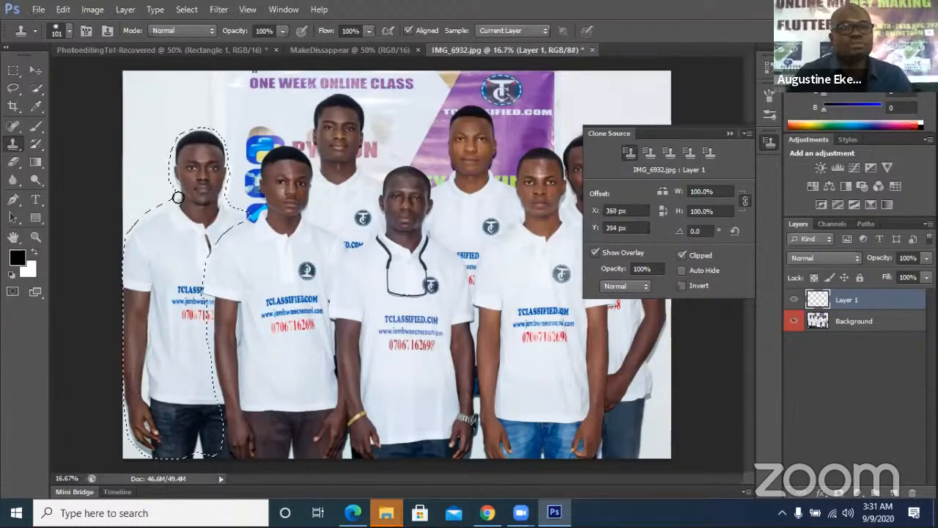
left_click(149, 162, "alt")
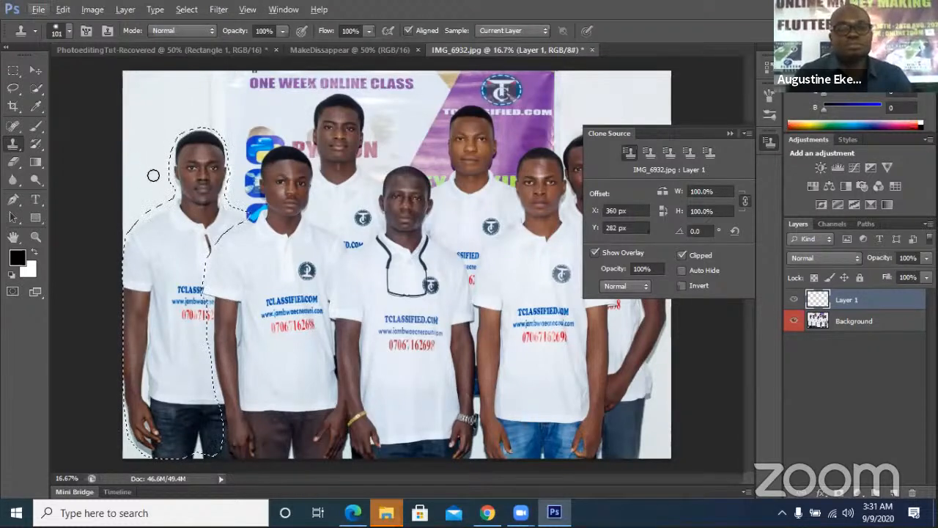
left_click(187, 225)
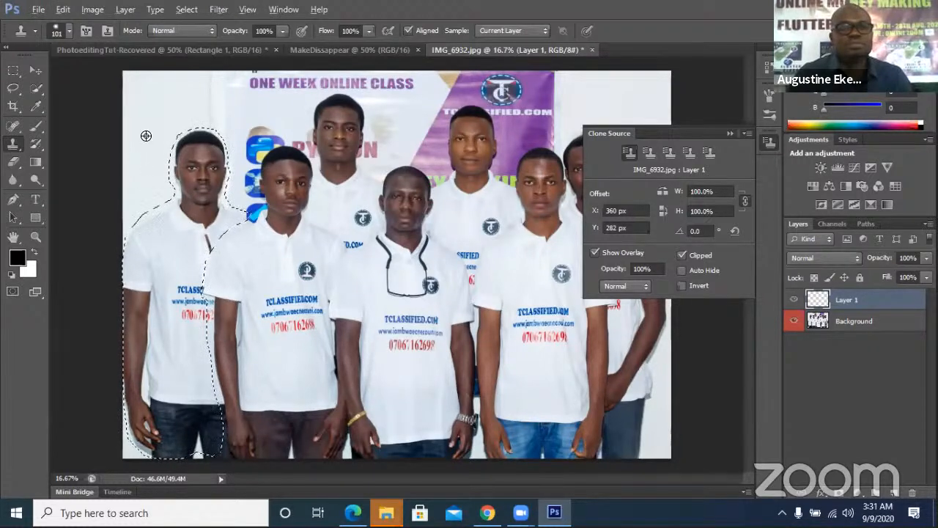
Clone wall pixels down over the leftmost person, then make the Background layer active
left_click(165, 110, "alt")
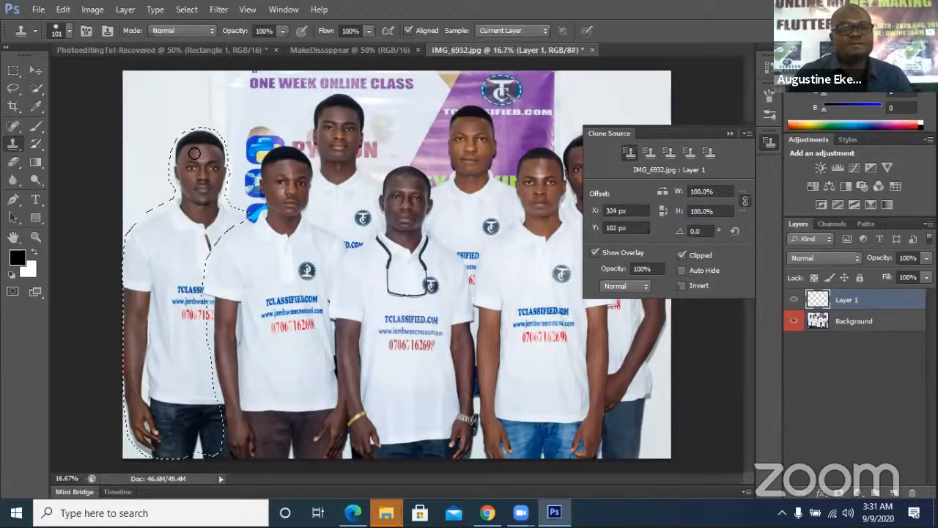
left_click(152, 107, "alt")
left_click_drag(173, 178, 185, 264)
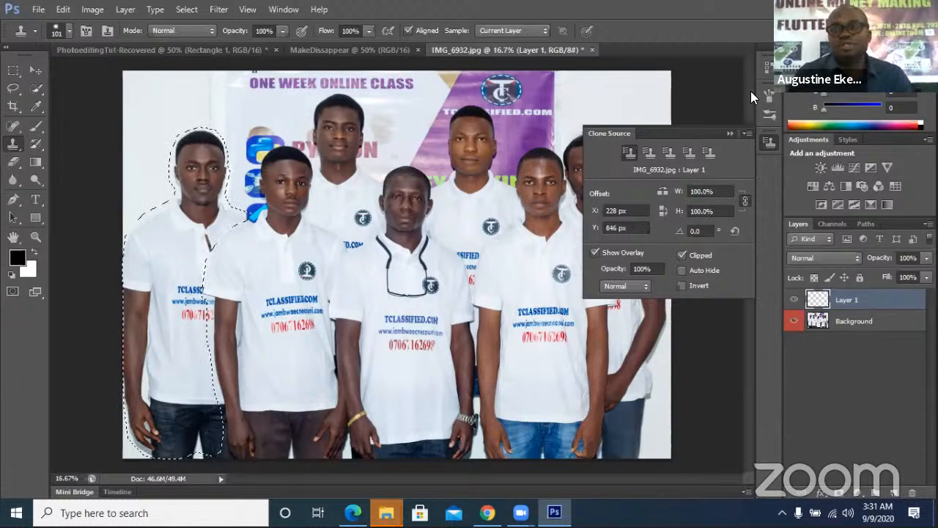
left_click(883, 324)
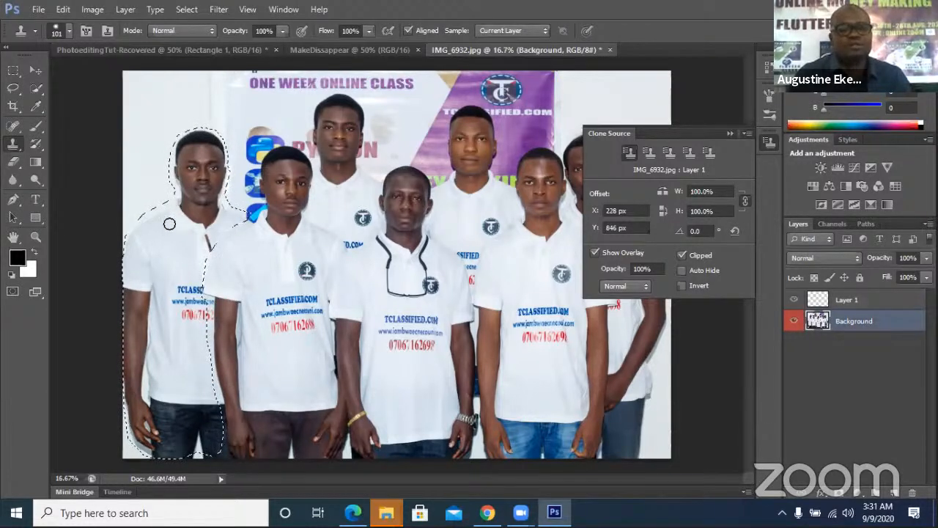
Clone white wall from the Background layer over the leftmost person's forehead and face
key("ctrl+d")
key("ctrl+z")
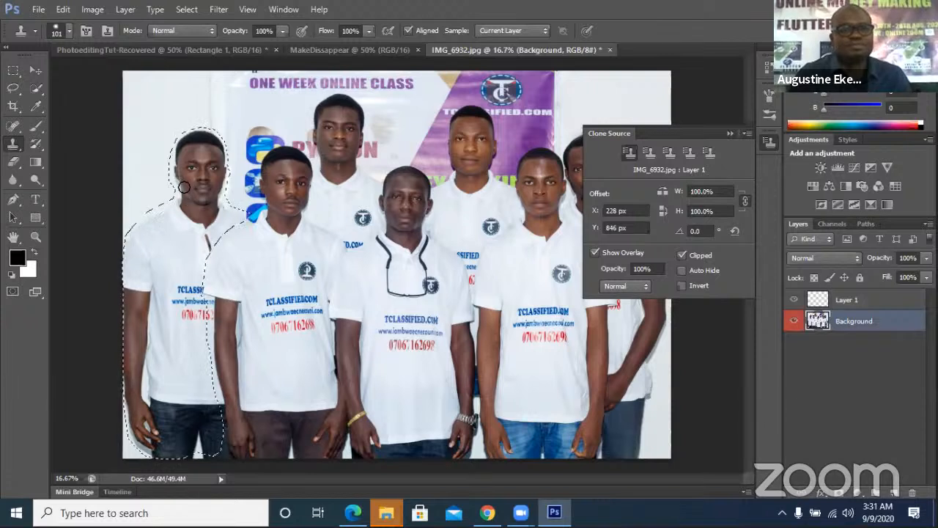
left_click(157, 135, "alt")
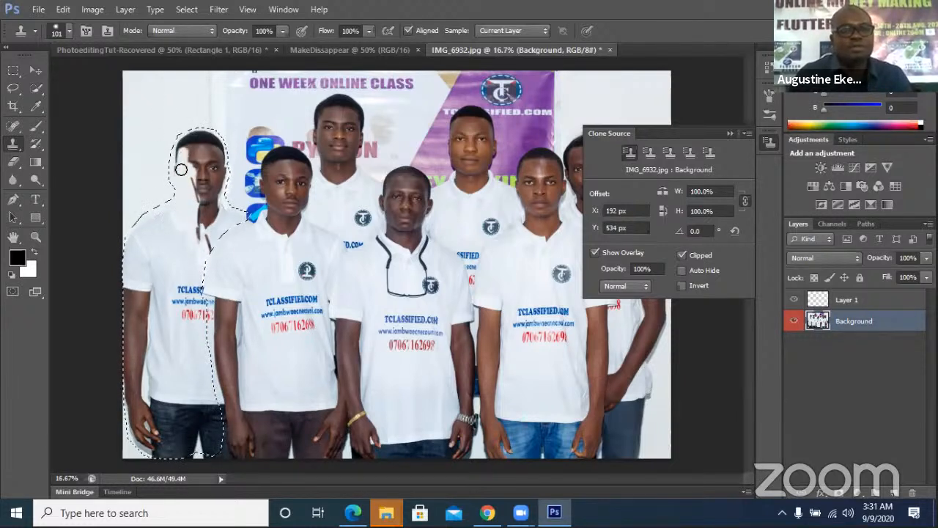
left_click_drag(178, 174, 191, 152)
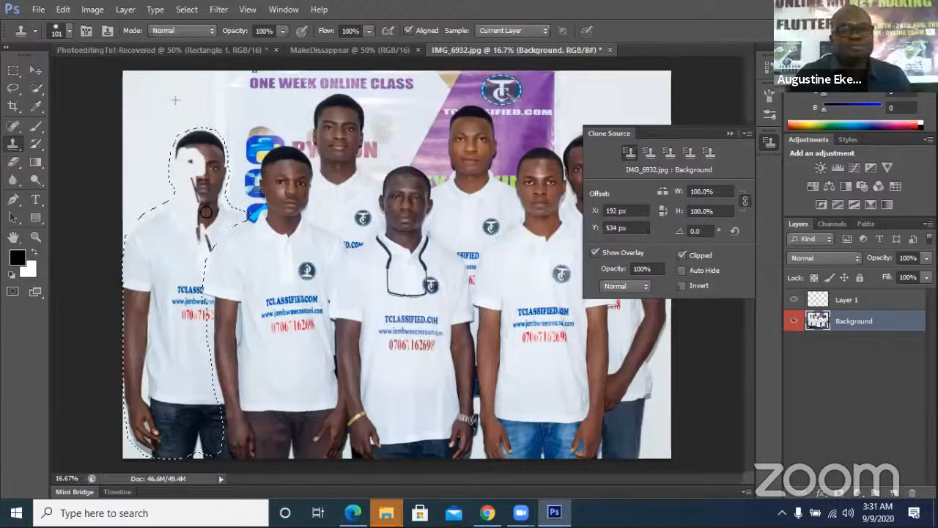
left_click_drag(214, 203, 197, 174)
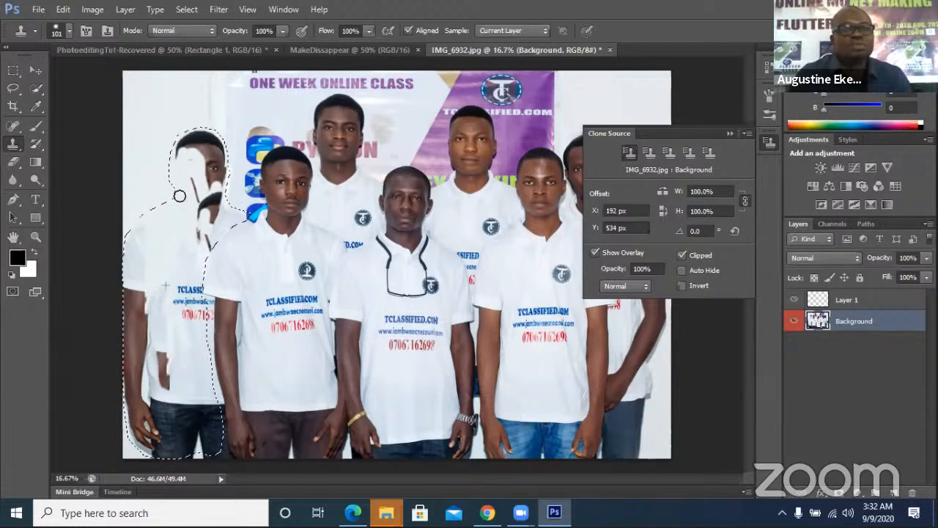
Clone white wall over the leftmost person's face, head and remaining dark hair
left_click(177, 105, "alt")
left_click_drag(194, 134, 209, 207)
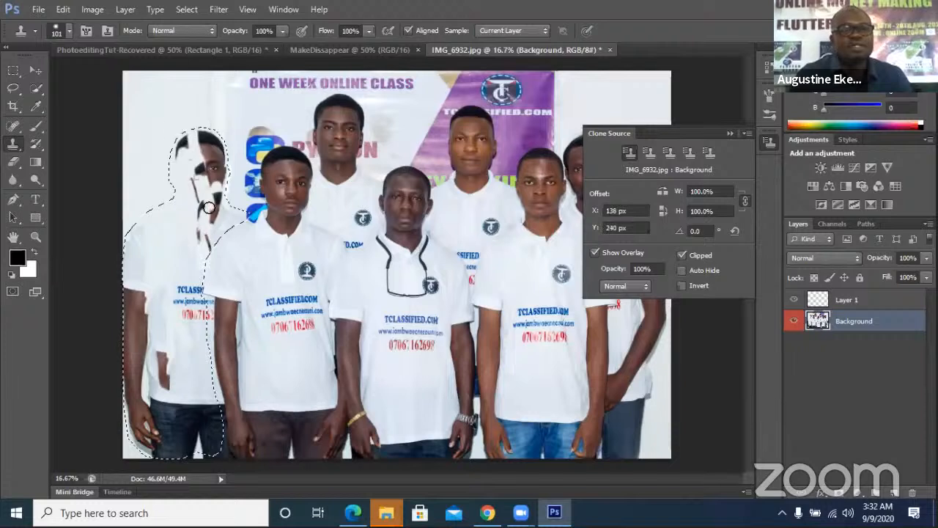
mouse_move(199, 169)
left_mouse_down()
mouse_move(184, 211)
mouse_move(196, 156)
left_mouse_up()
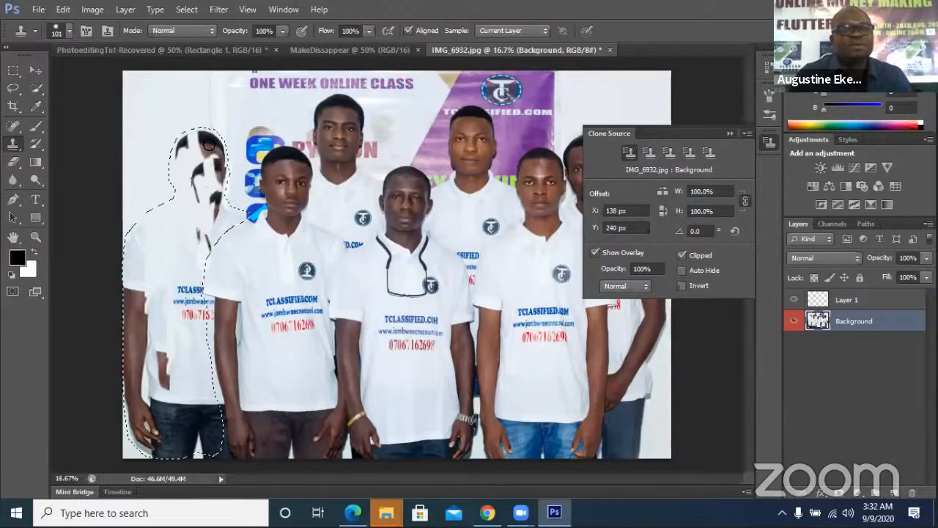
left_click_drag(200, 136, 197, 204)
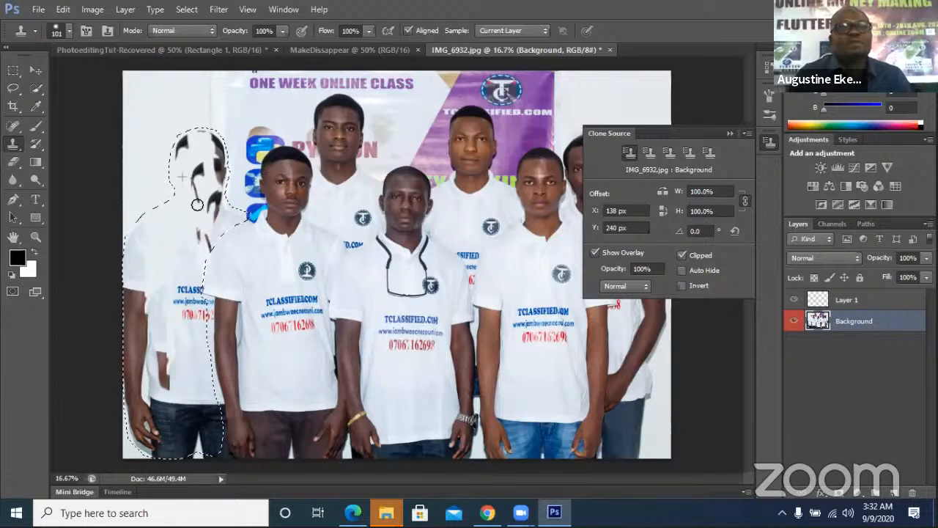
left_click(154, 100, "alt")
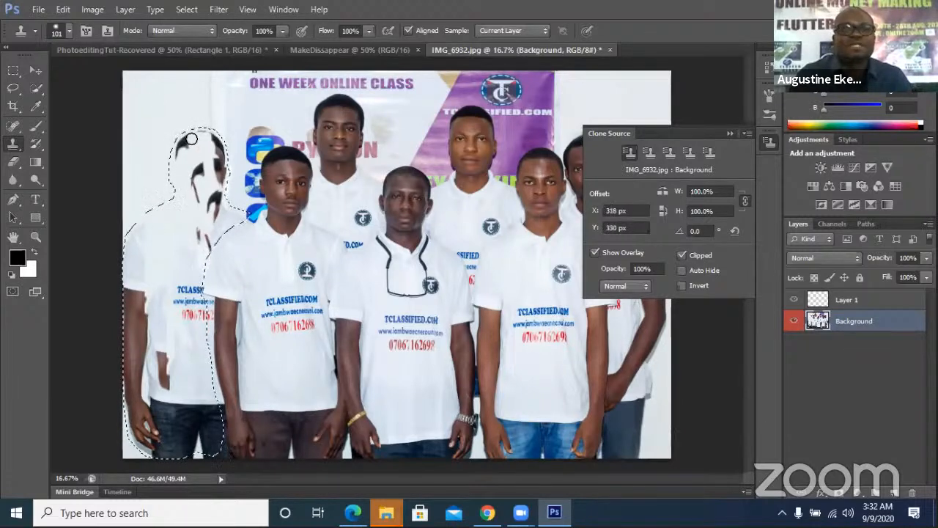
mouse_move(191, 138)
left_mouse_down()
mouse_move(166, 167)
mouse_move(192, 131)
mouse_move(173, 159)
mouse_move(190, 138)
mouse_move(232, 165)
mouse_move(219, 137)
mouse_move(219, 202)
left_mouse_up()
left_click_drag(221, 167, 222, 173)
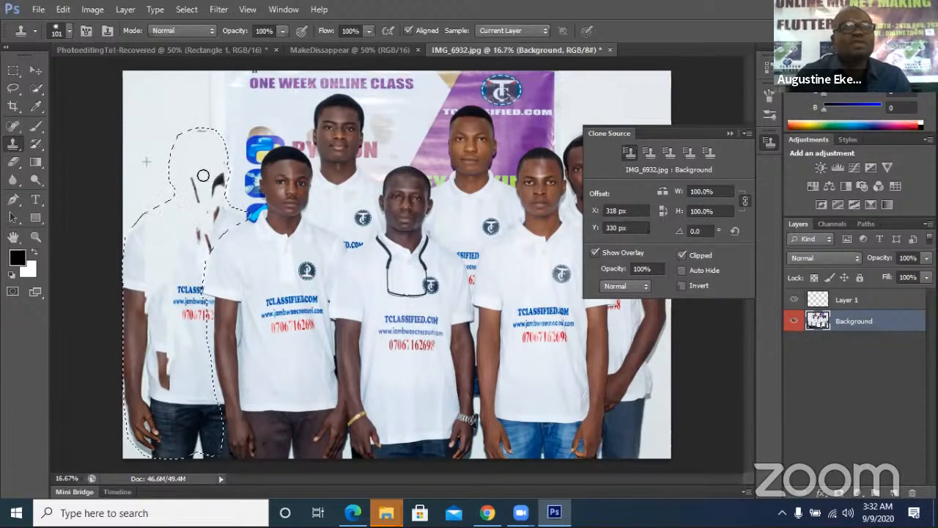
mouse_move(197, 169)
left_mouse_down()
mouse_move(195, 212)
mouse_move(194, 166)
mouse_move(208, 209)
mouse_move(191, 166)
mouse_move(223, 212)
mouse_move(226, 168)
mouse_move(219, 198)
mouse_move(215, 172)
left_mouse_up()
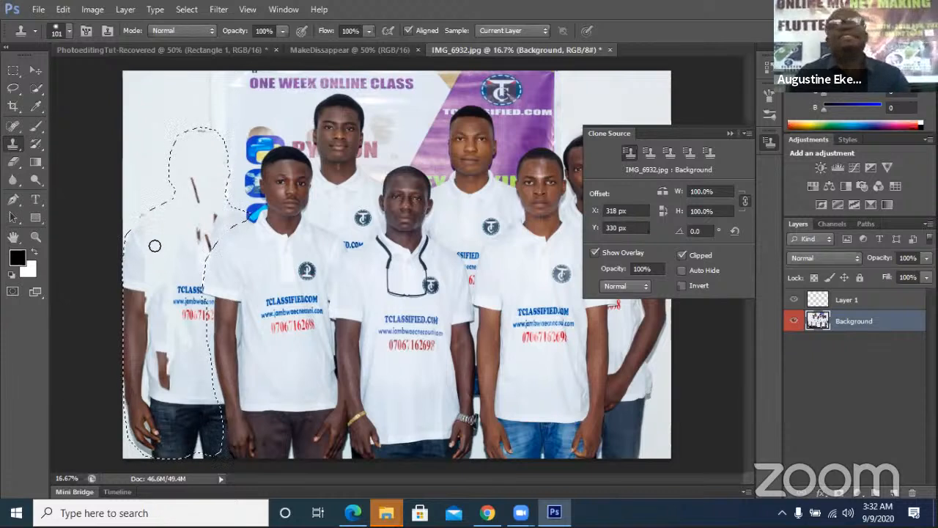
Clone white wall down over the left figure's body and shirt
left_click_drag(184, 189, 191, 233)
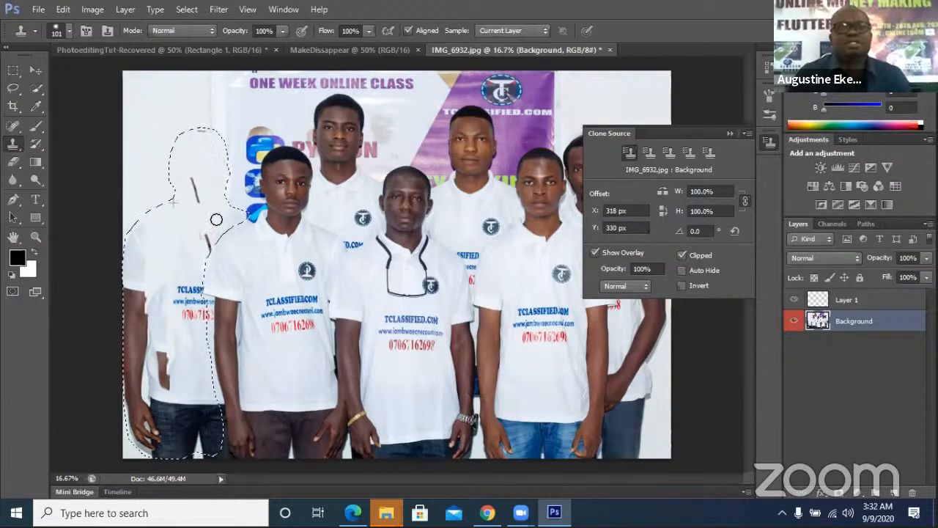
mouse_move(192, 224)
left_mouse_down()
mouse_move(199, 171)
mouse_move(198, 262)
mouse_move(200, 207)
mouse_move(202, 256)
mouse_move(209, 231)
mouse_move(206, 247)
mouse_move(207, 237)
mouse_move(168, 323)
mouse_move(176, 264)
mouse_move(165, 297)
mouse_move(168, 278)
mouse_move(156, 376)
mouse_move(171, 253)
mouse_move(162, 284)
left_mouse_up()
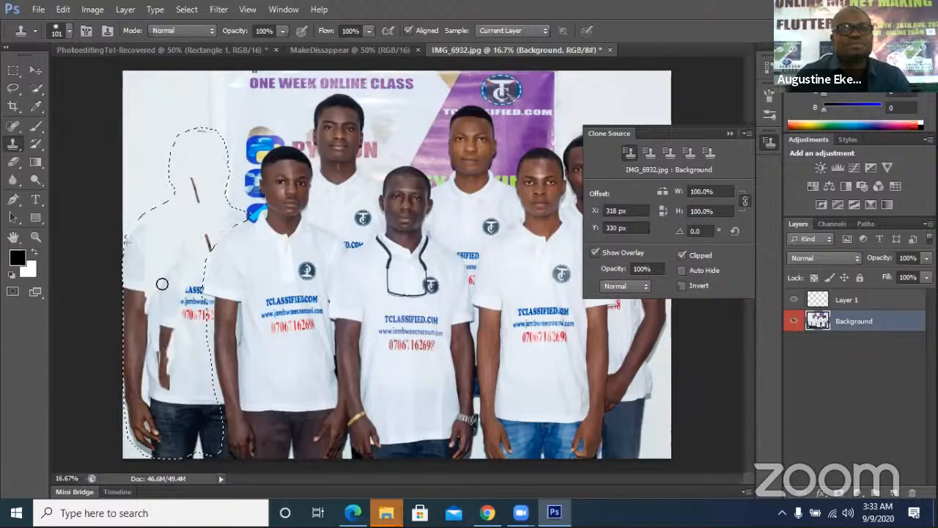
left_click_drag(162, 284, 157, 281)
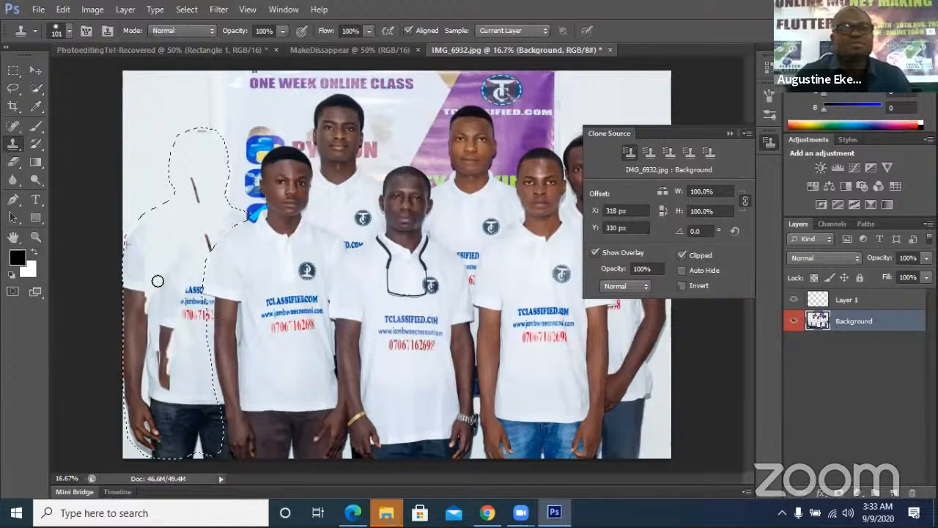
Paint cloned background over the left figure's dark arm, lower edge and trouser edge
left_click(165, 159, "alt")
mouse_move(174, 299)
left_mouse_down()
mouse_move(208, 349)
mouse_move(176, 368)
mouse_move(155, 398)
mouse_move(144, 304)
mouse_move(134, 383)
mouse_move(154, 396)
mouse_move(144, 308)
mouse_move(136, 367)
mouse_move(130, 285)
mouse_move(134, 319)
left_mouse_up()
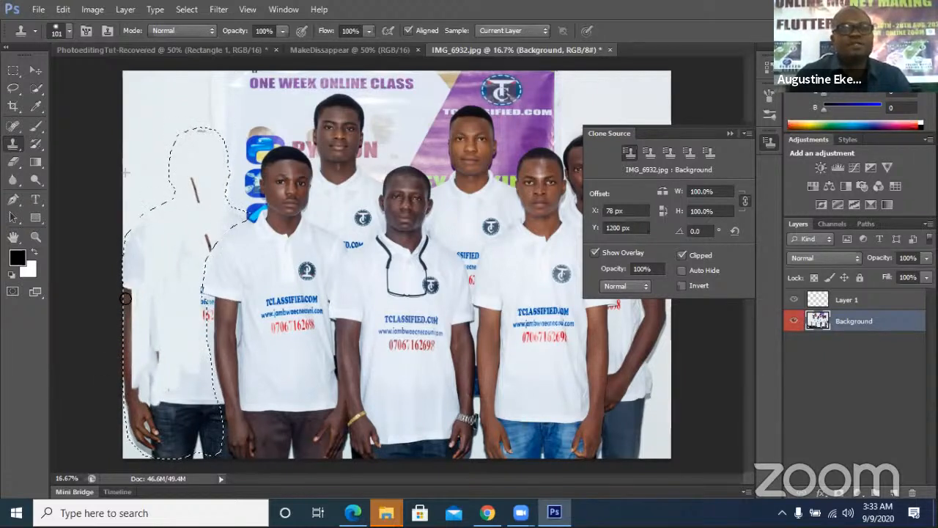
left_click(151, 156, "alt")
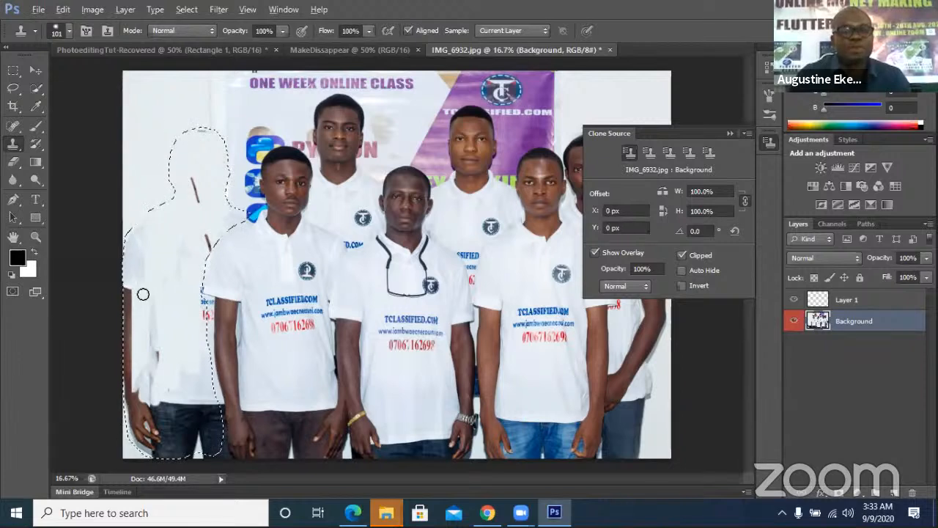
left_click_drag(132, 286, 130, 310)
left_click_drag(138, 371, 144, 361)
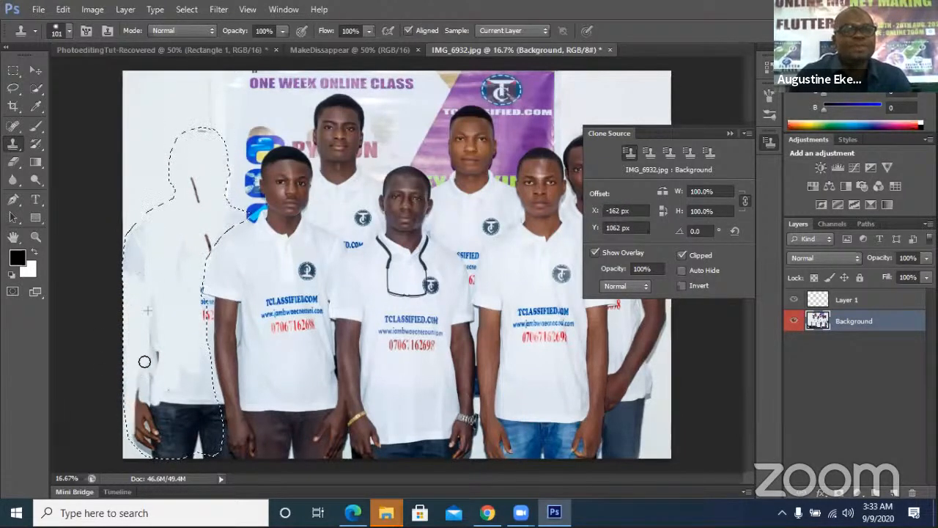
mouse_move(144, 435)
left_mouse_down()
mouse_move(154, 358)
mouse_move(154, 447)
left_mouse_up()
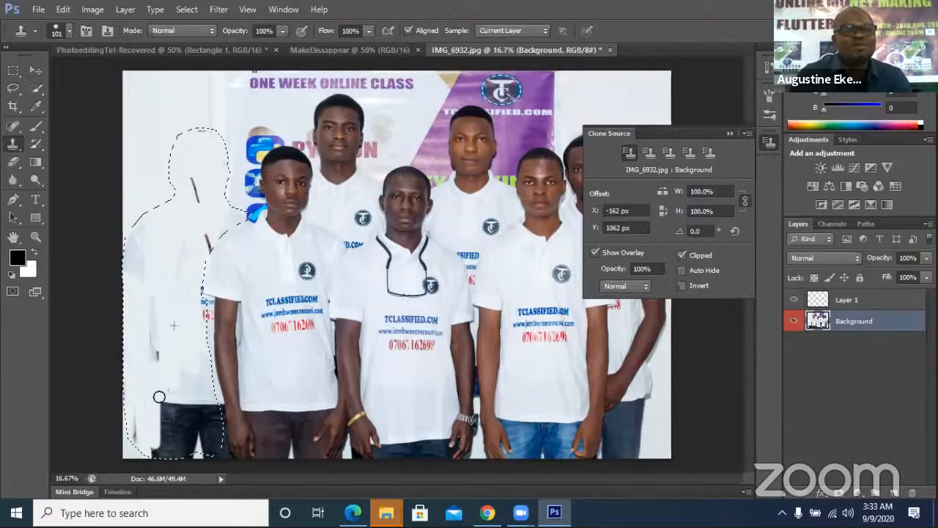
mouse_move(159, 397)
left_mouse_down()
mouse_move(162, 321)
mouse_move(166, 456)
mouse_move(166, 371)
mouse_move(164, 449)
mouse_move(184, 383)
mouse_move(180, 453)
mouse_move(177, 381)
left_mouse_up()
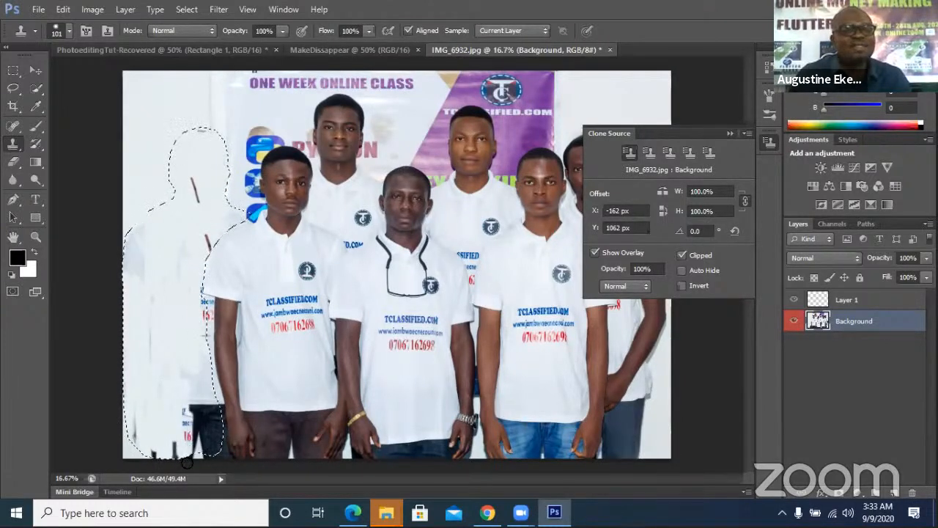
left_click_drag(195, 443, 200, 404)
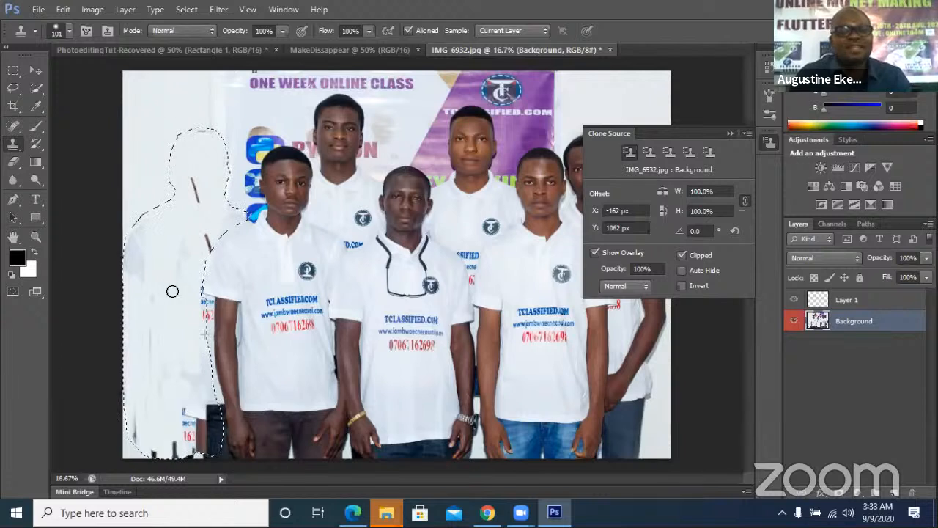
Resample the wall and cover the leftover shirt text and dark trouser strip
left_click(147, 140, "alt")
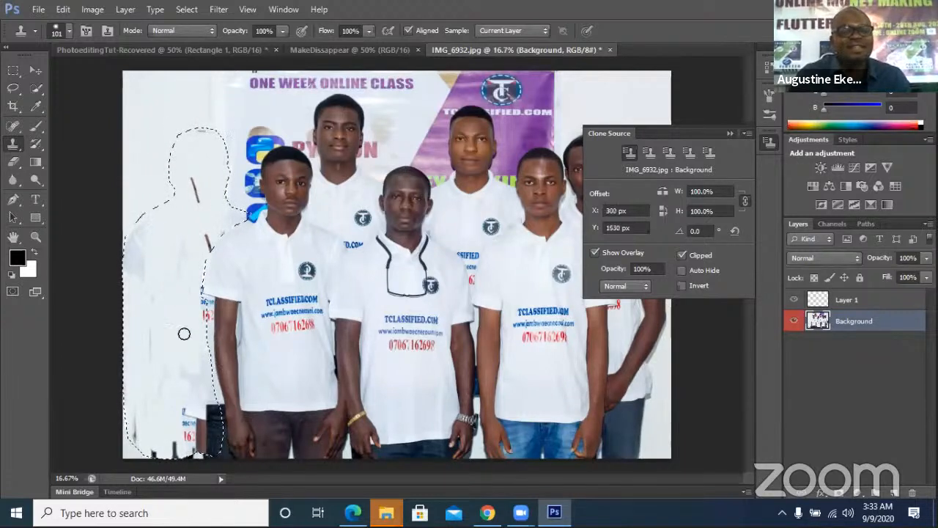
mouse_move(186, 402)
left_mouse_down()
mouse_move(189, 431)
mouse_move(200, 426)
mouse_move(207, 450)
left_mouse_up()
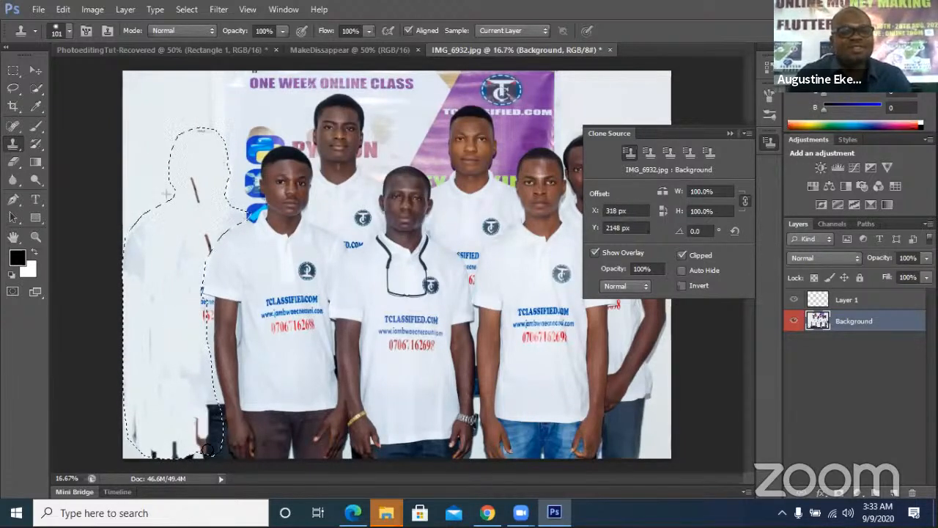
left_click_drag(221, 417, 214, 449)
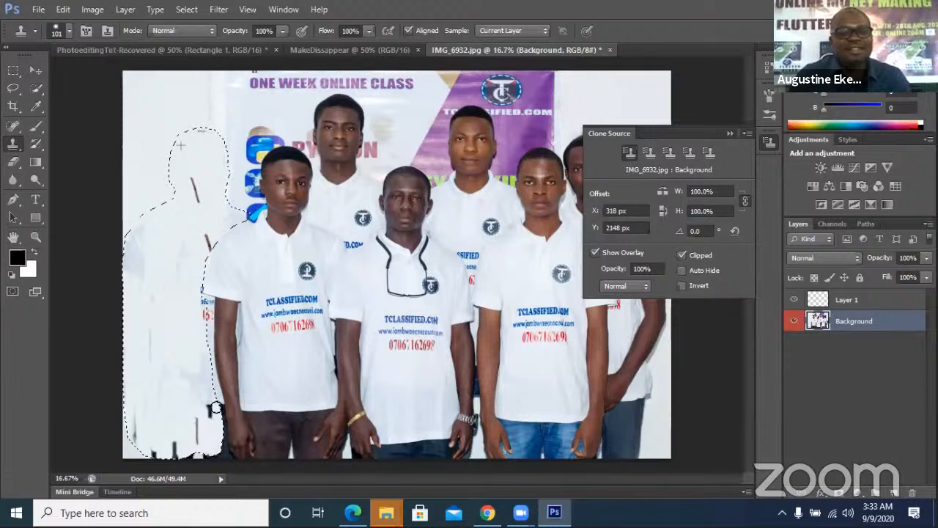
left_click_drag(215, 409, 213, 383)
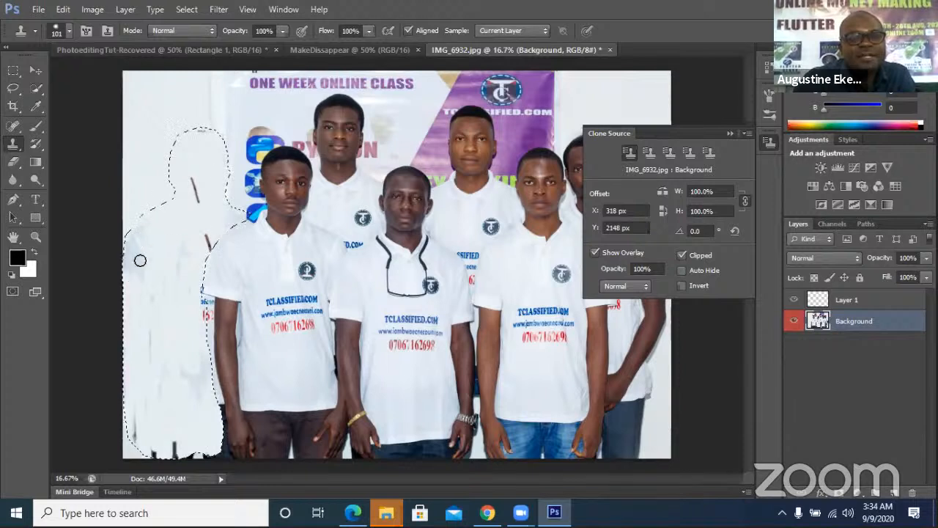
Clone white over the outline's upper part and the left shoulder's shaded edge
left_click(147, 181, "alt")
left_click_drag(189, 179, 213, 212)
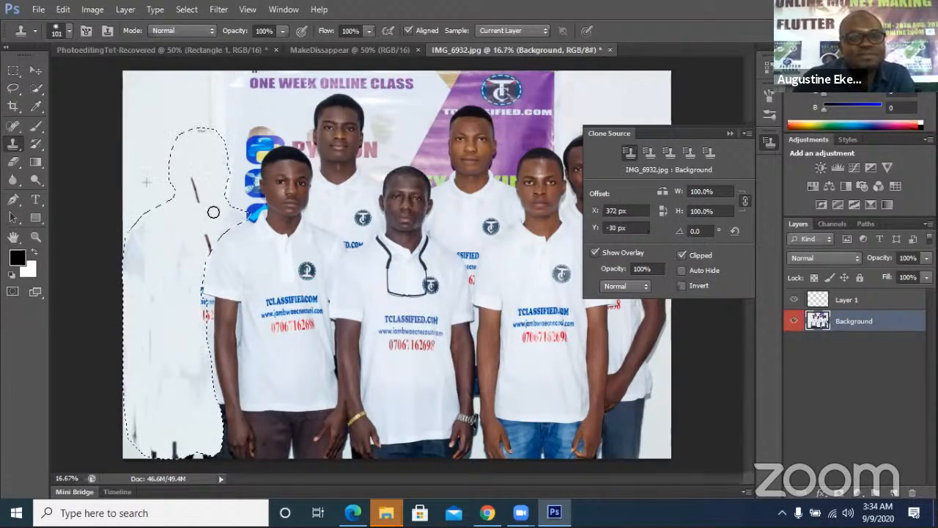
left_click(135, 140, "alt")
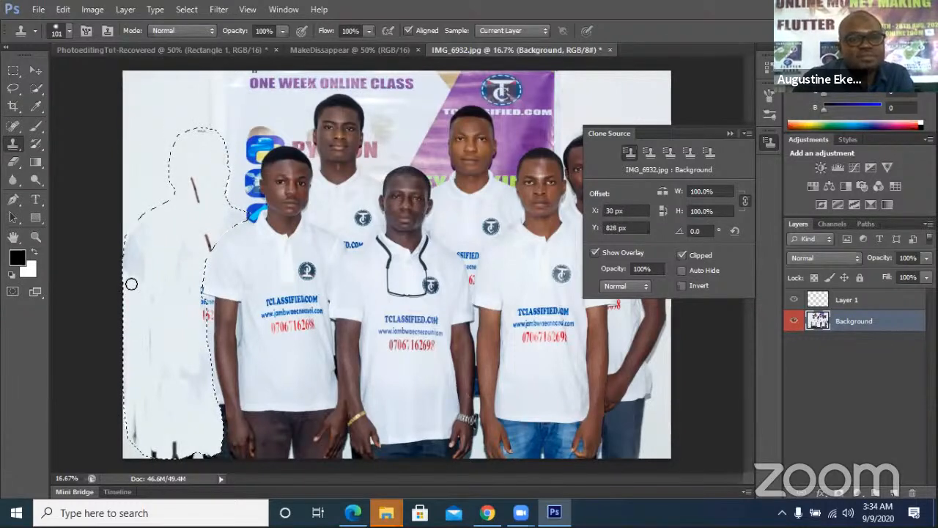
left_click_drag(147, 222, 140, 300)
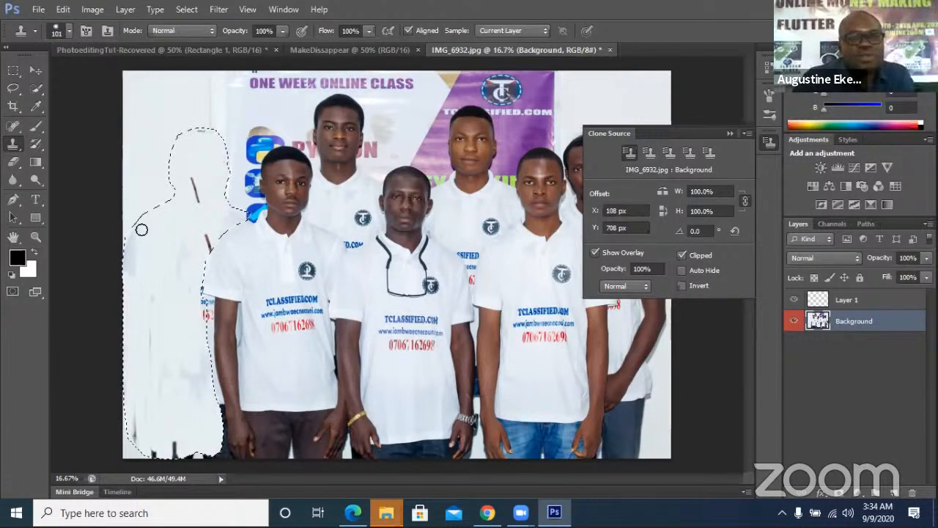
left_click(146, 148, "alt")
mouse_move(133, 232)
left_mouse_down()
mouse_move(133, 282)
mouse_move(123, 225)
mouse_move(122, 313)
mouse_move(142, 287)
left_mouse_up()
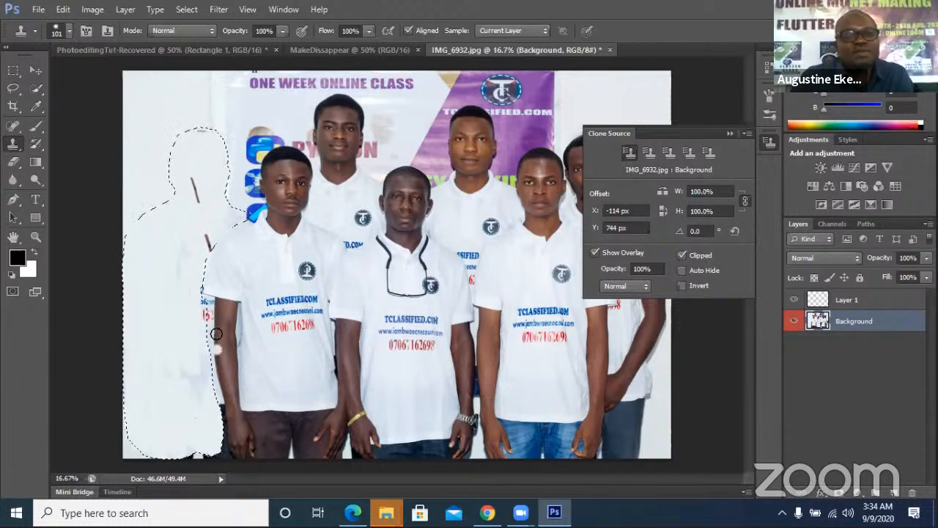
Repaint white along the outline's left and right edges
left_click_drag(198, 292, 204, 336)
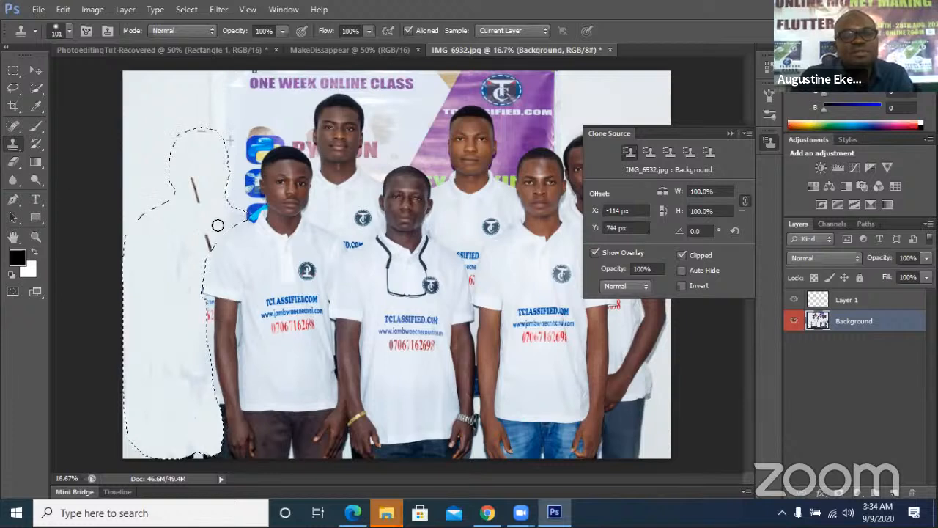
left_click_drag(218, 225, 236, 210)
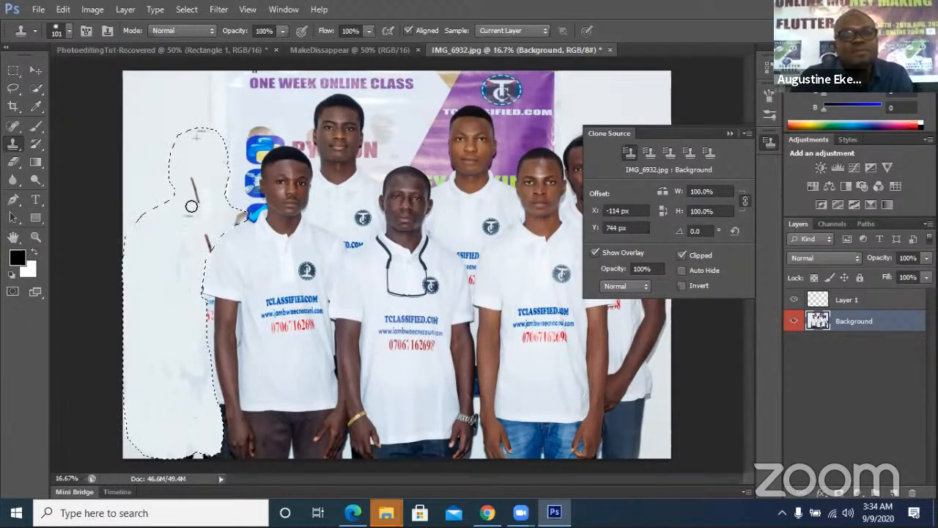
left_click(152, 142, "alt")
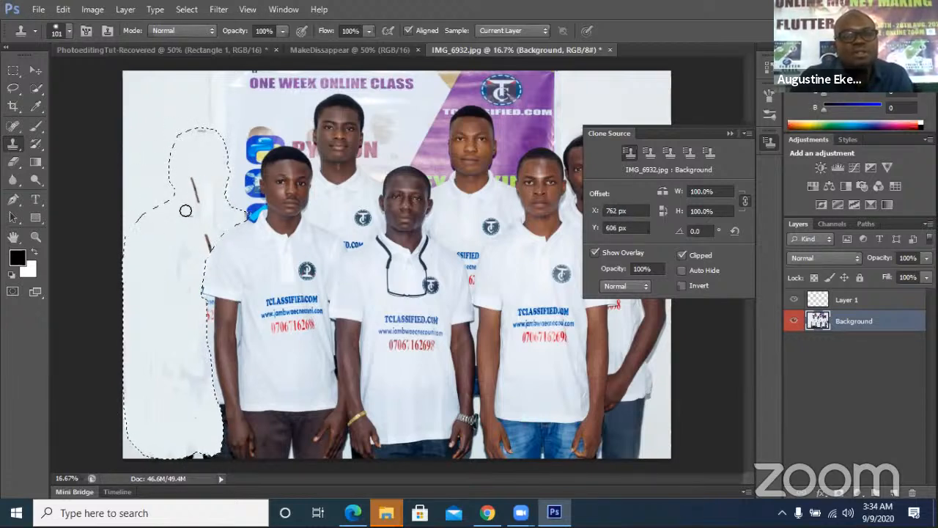
Resample the wall and clone white over the remaining faint marks inside the outline
left_click(125, 151, "alt")
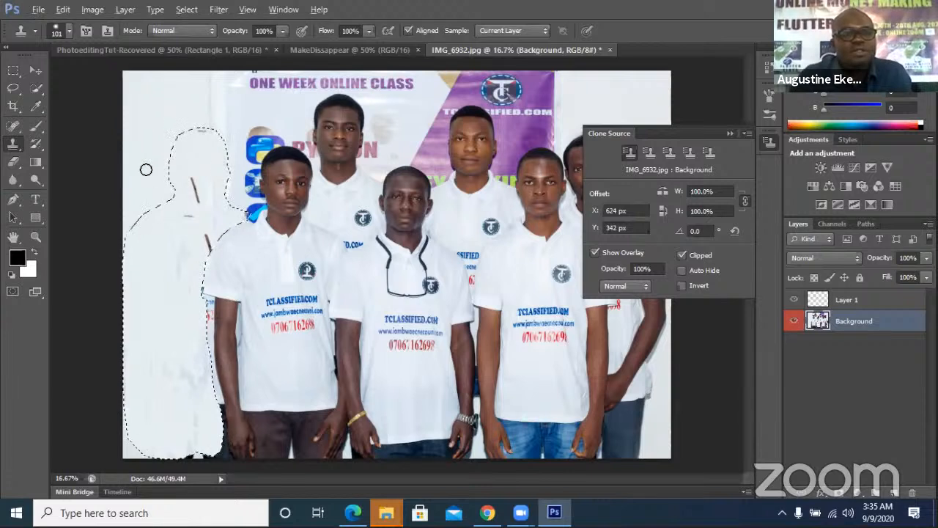
left_click(156, 124, "alt")
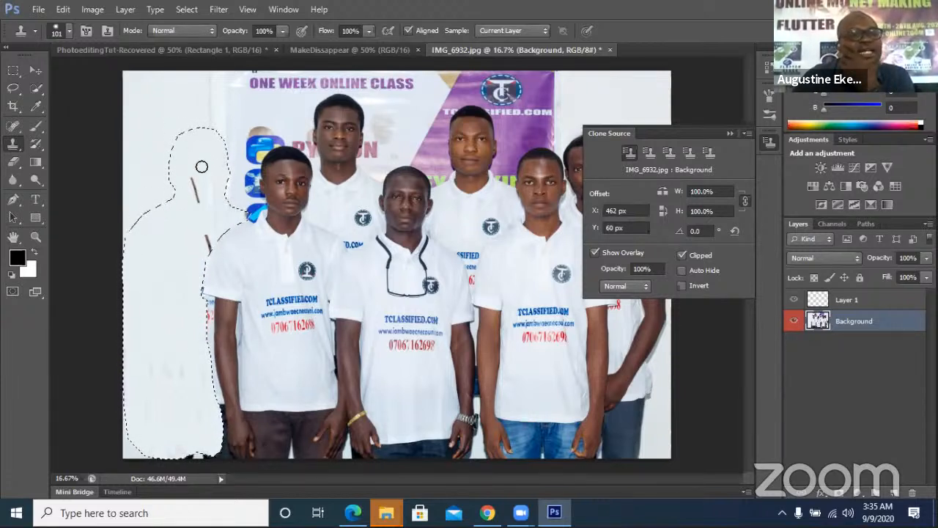
left_click_drag(194, 168, 199, 199)
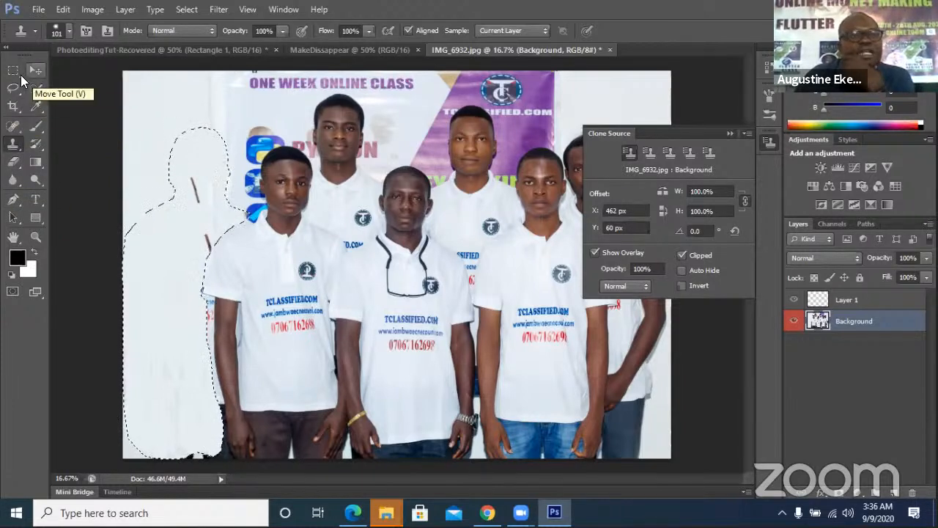
Select the Blur Tool from the toolbar's Blur/Sharpen/Smudge group
left_click(39, 128)
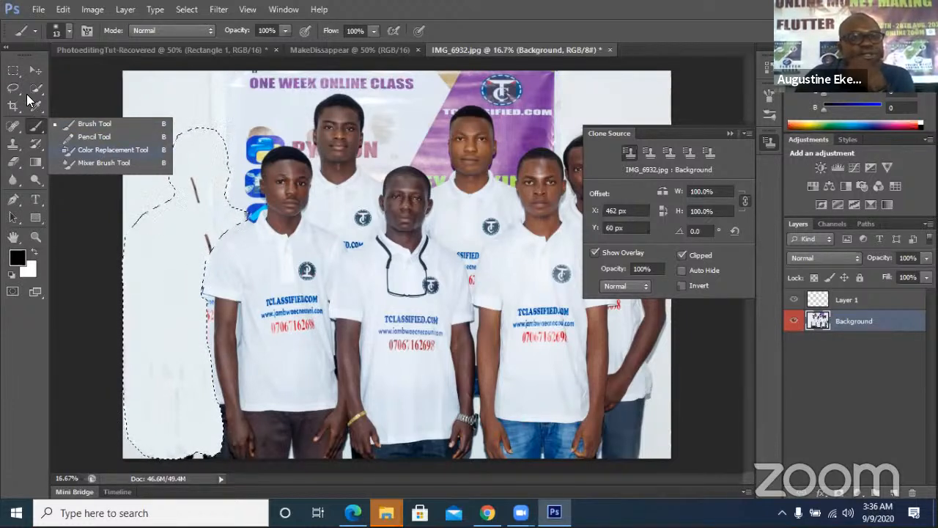
left_click(39, 150)
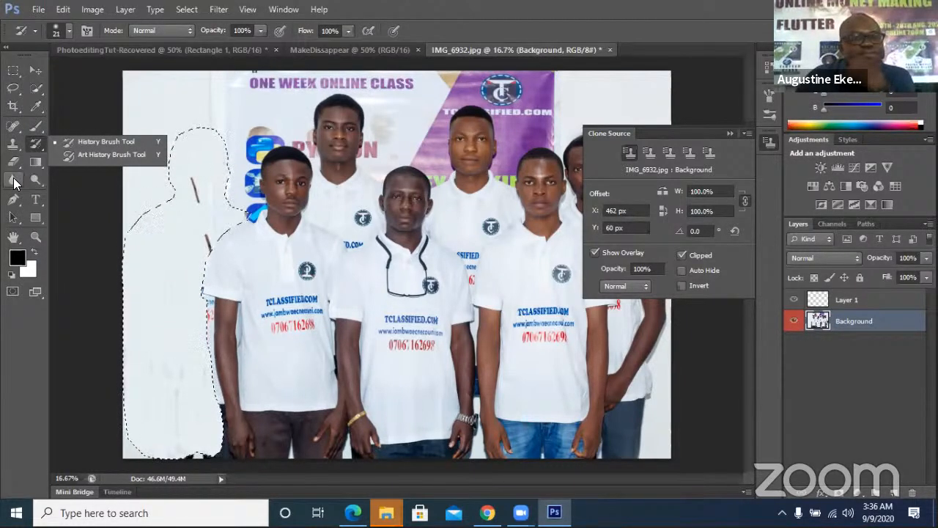
left_click(14, 183)
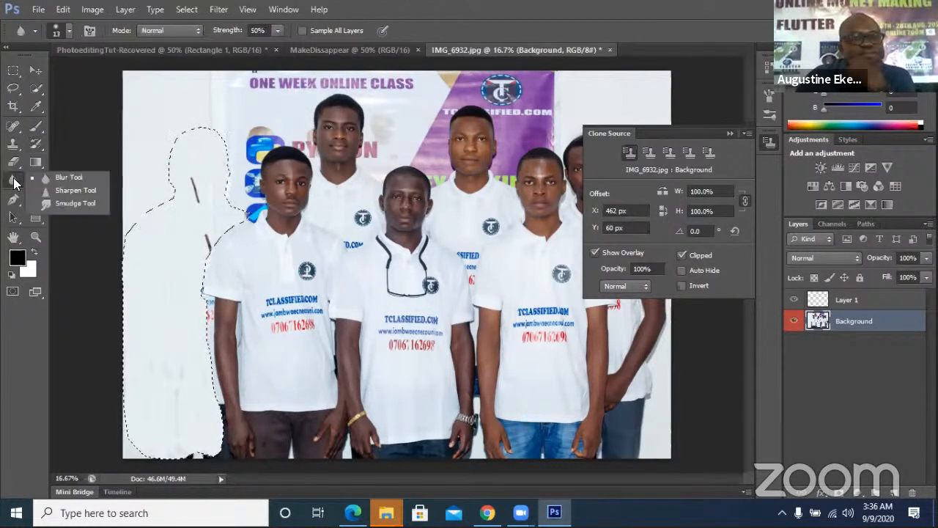
left_click(75, 177)
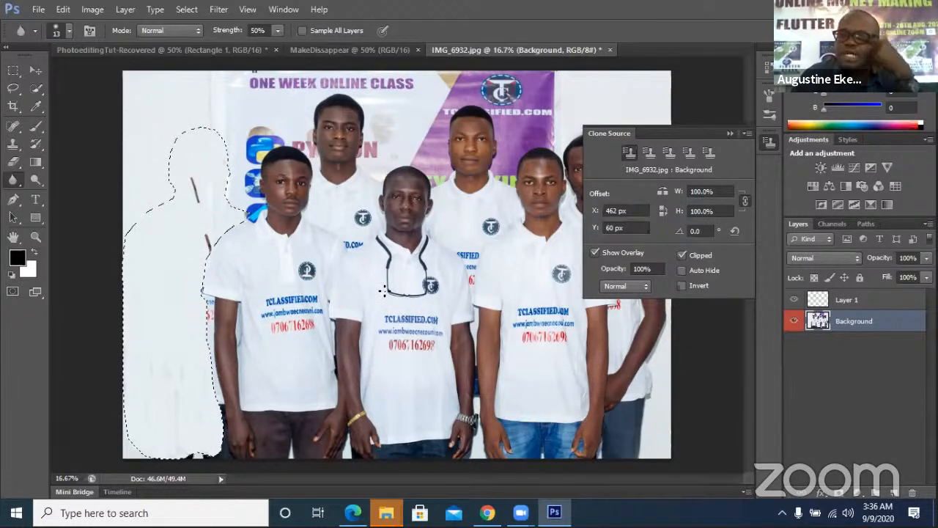
Select Layer 1 together with Background and merge them with Merge Layers
left_click(868, 303, "shift")
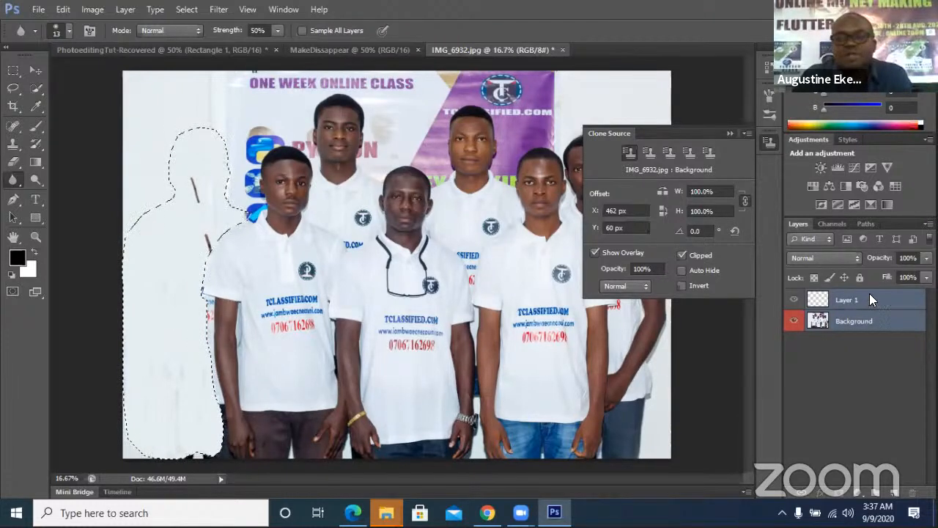
right_click(871, 294)
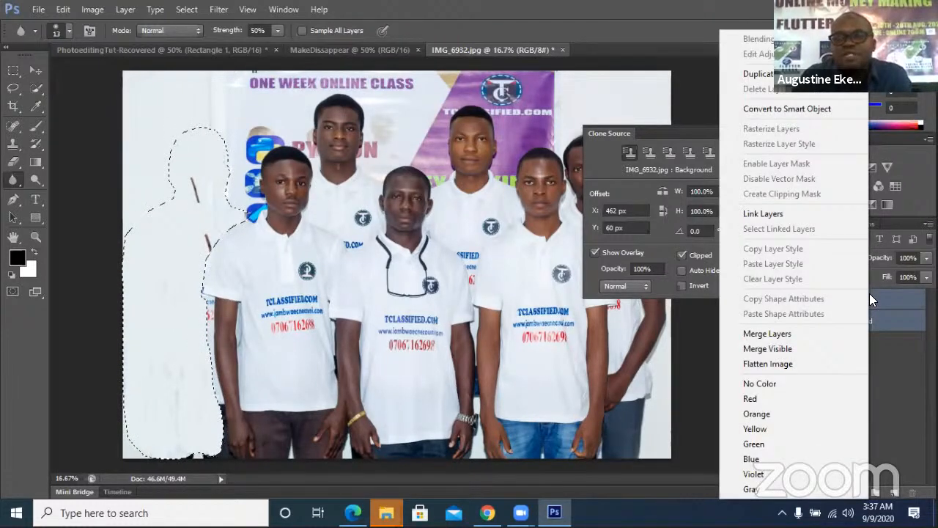
left_click(768, 335)
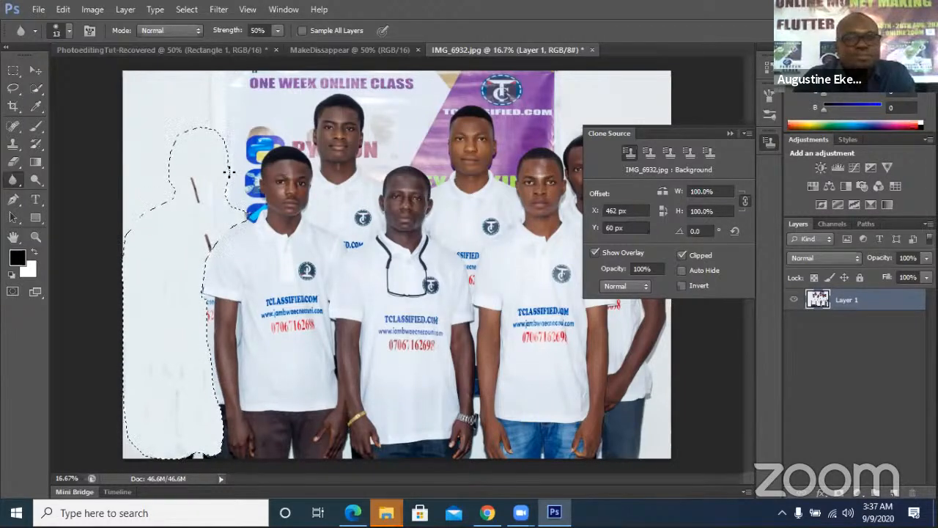
Give the blur brush a size of 105 px and 16% hardness
left_click(69, 34)
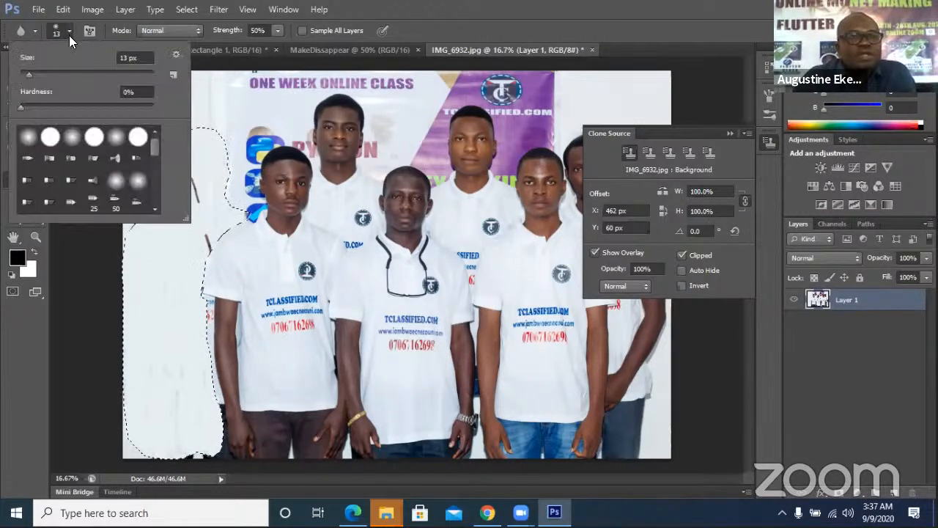
left_click(134, 58)
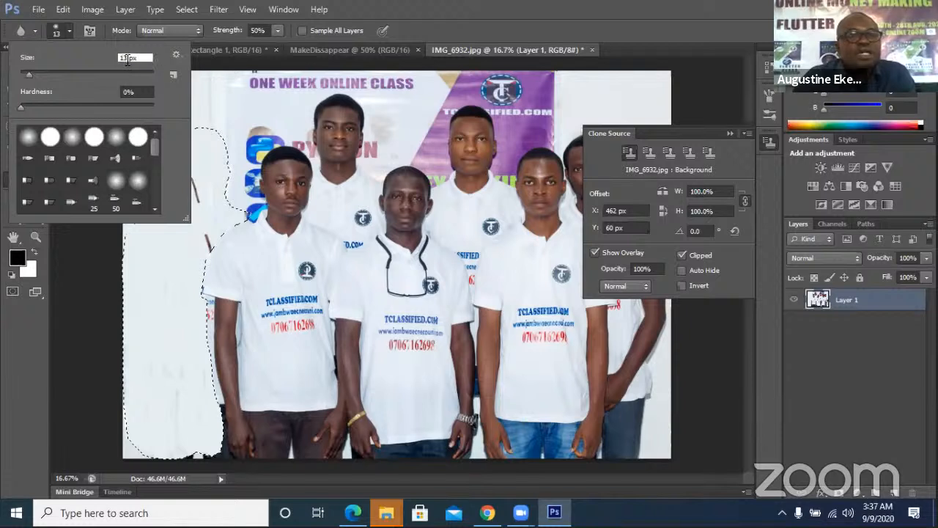
left_click(119, 58)
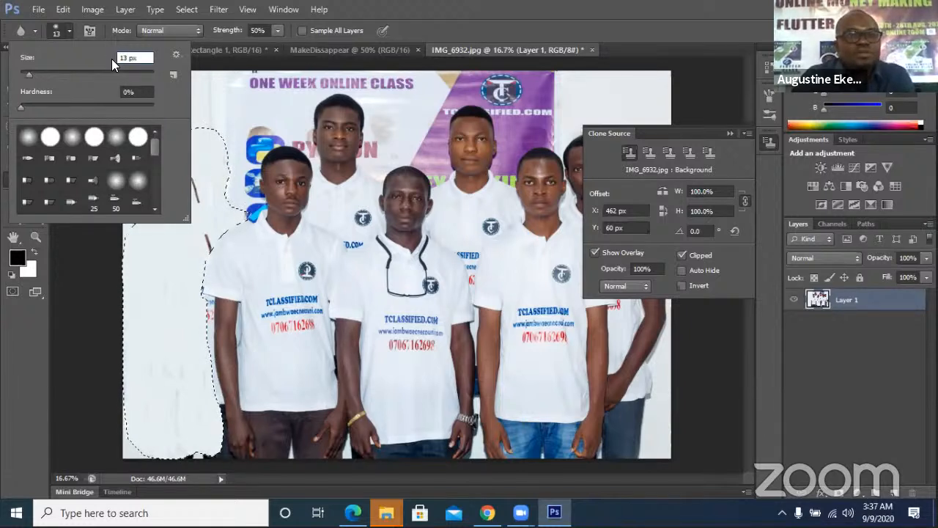
left_click_drag(137, 58, 112, 58)
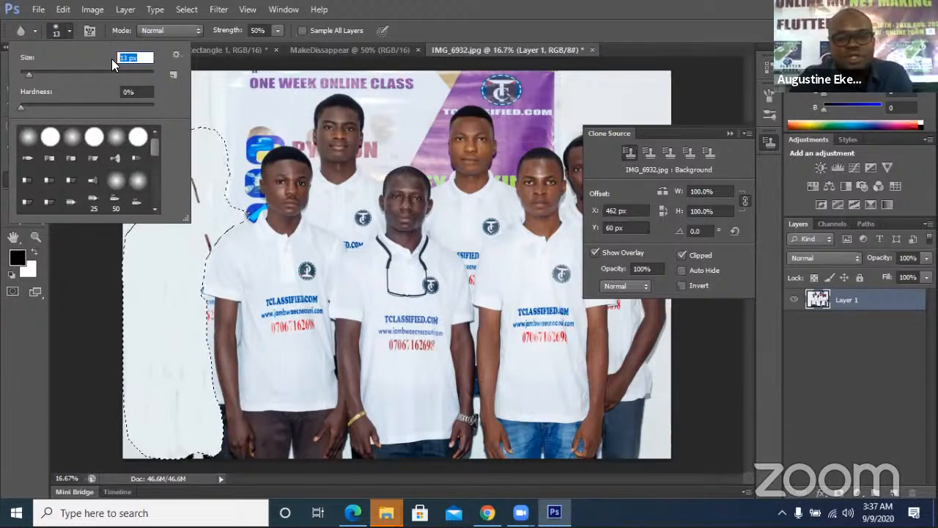
type("105")
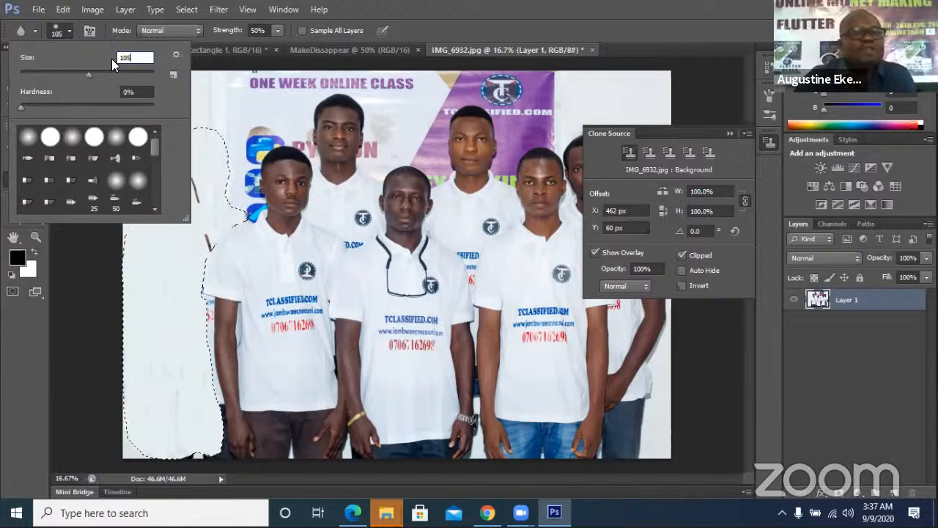
left_click(41, 105)
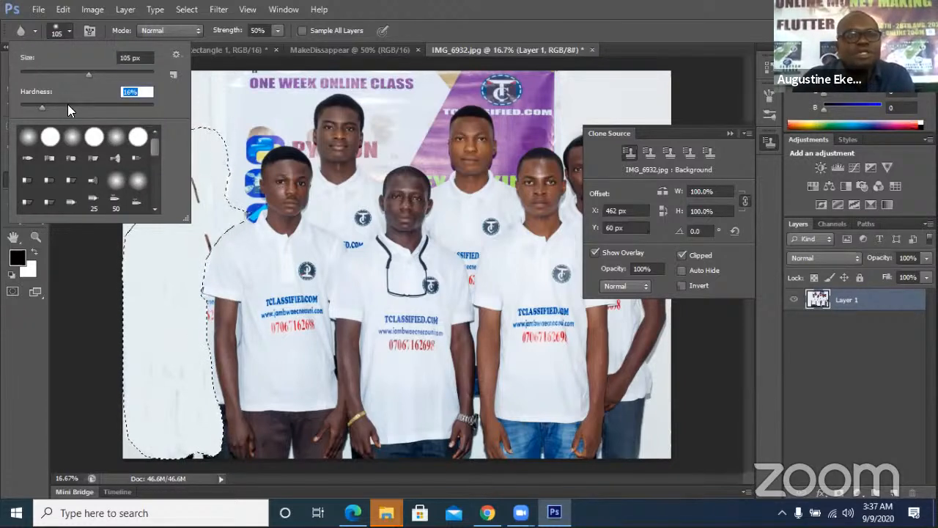
key("Return")
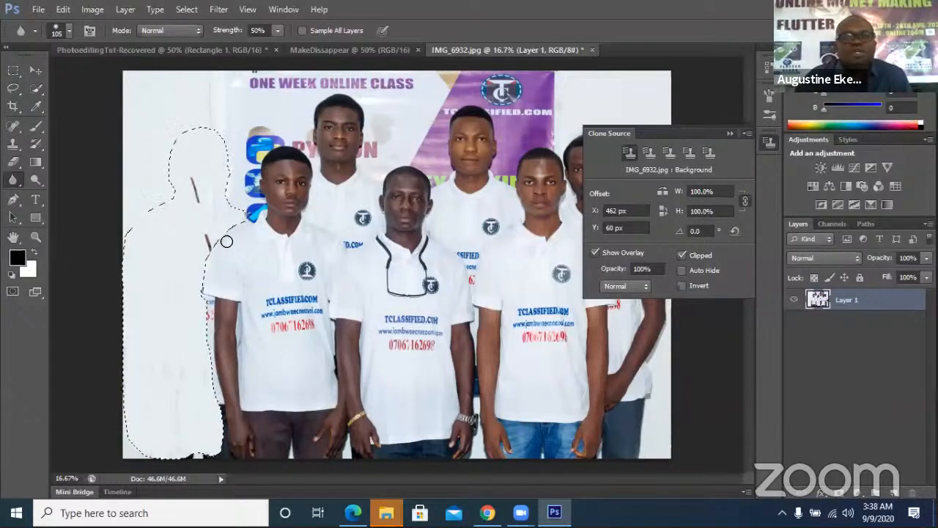
Set the document zoom to 50% to inspect the cleared area on the left
left_click(76, 478)
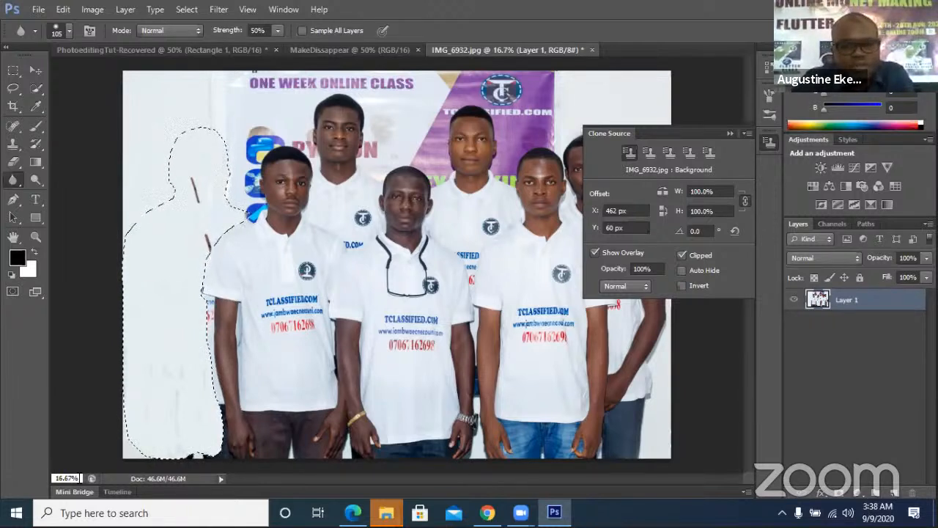
type("50")
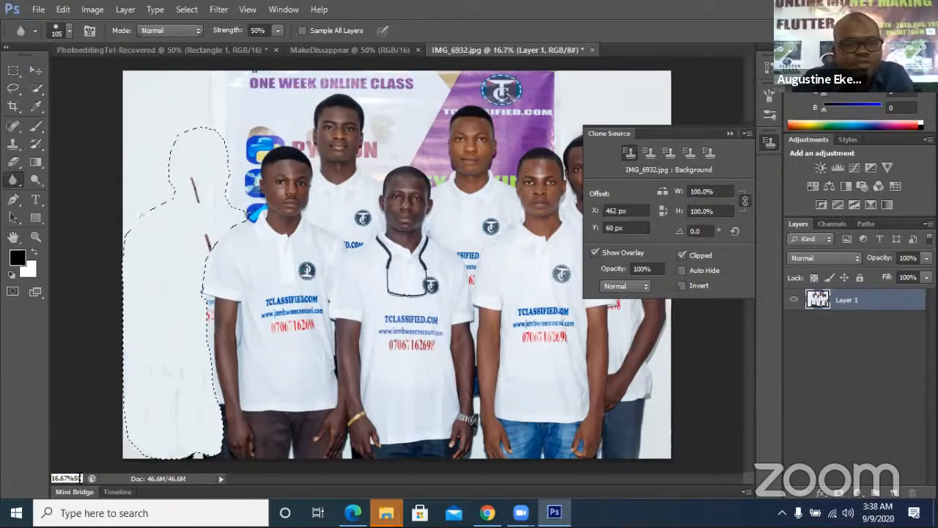
key("BackSpace")
key("BackSpace")
key("BackSpace")
key("BackSpace")
key("BackSpace")
key("BackSpace")
key("BackSpace")
key("BackSpace")
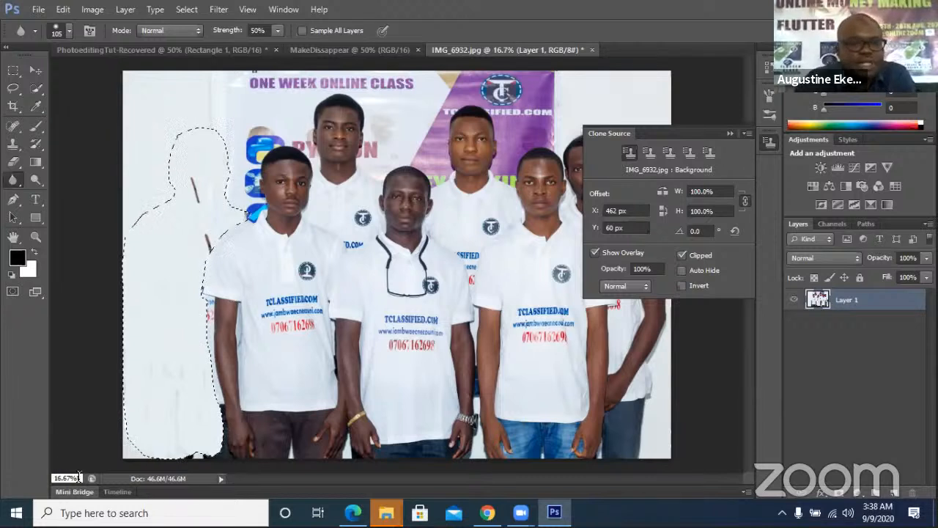
type("50")
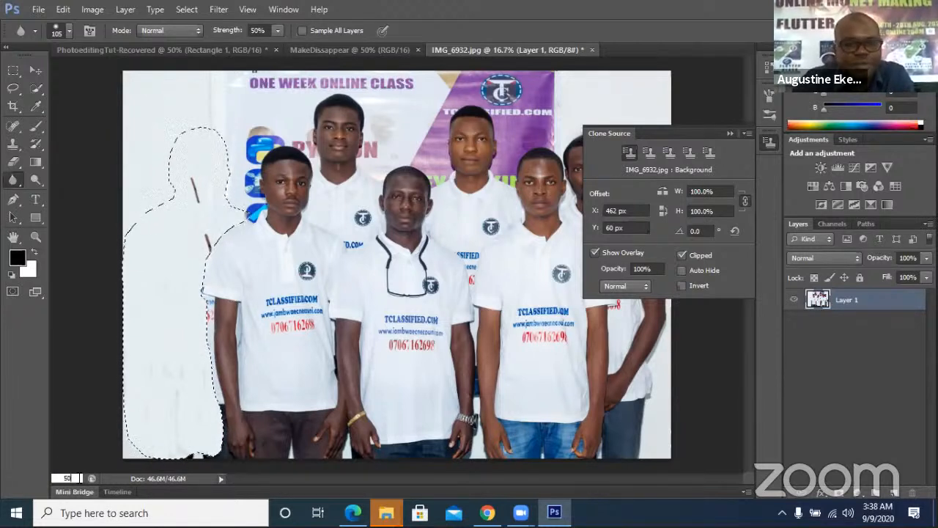
key("Return")
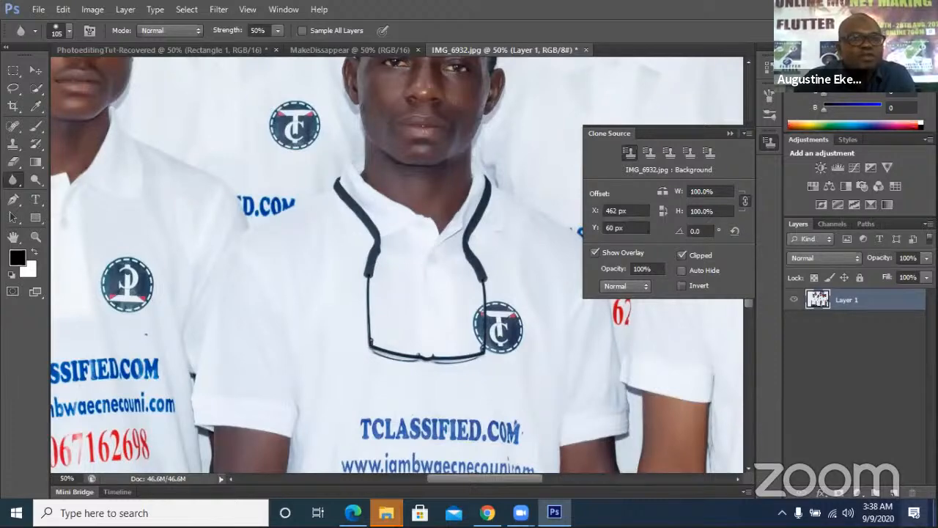
left_click(35, 69)
left_click_drag(170, 172, 428, 291)
left_click_drag(266, 258, 342, 271)
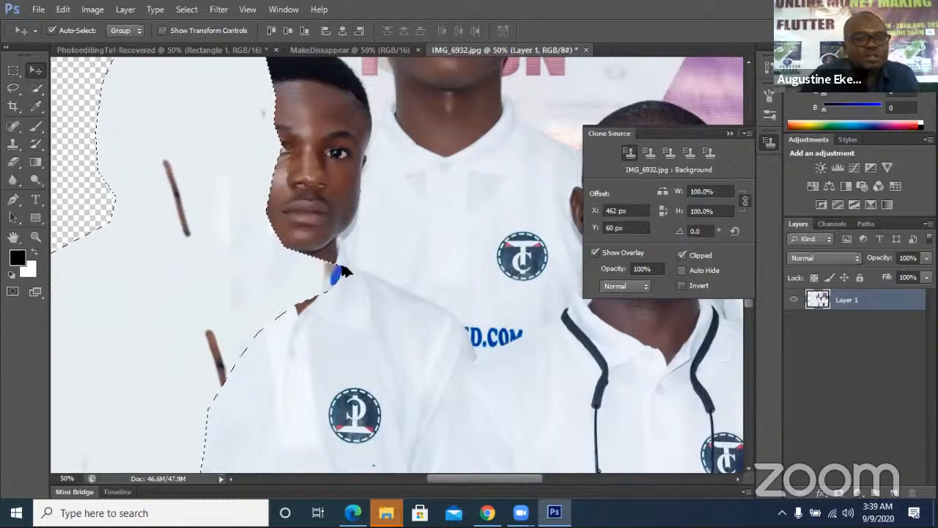
key("ctrl+z")
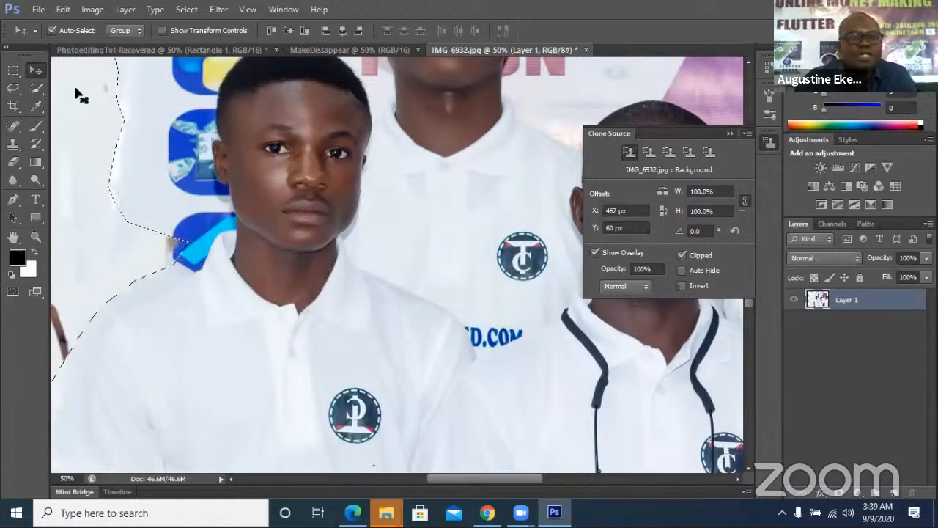
left_click(13, 176)
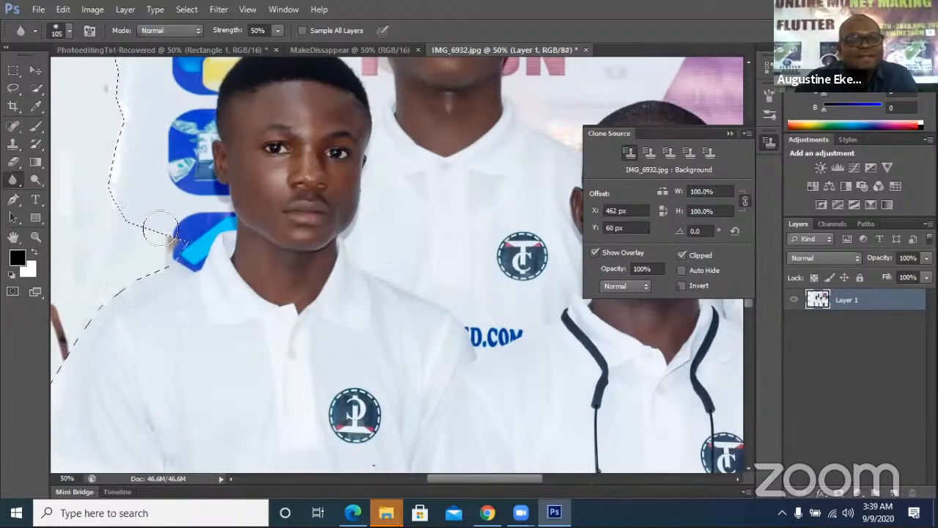
left_click(66, 478)
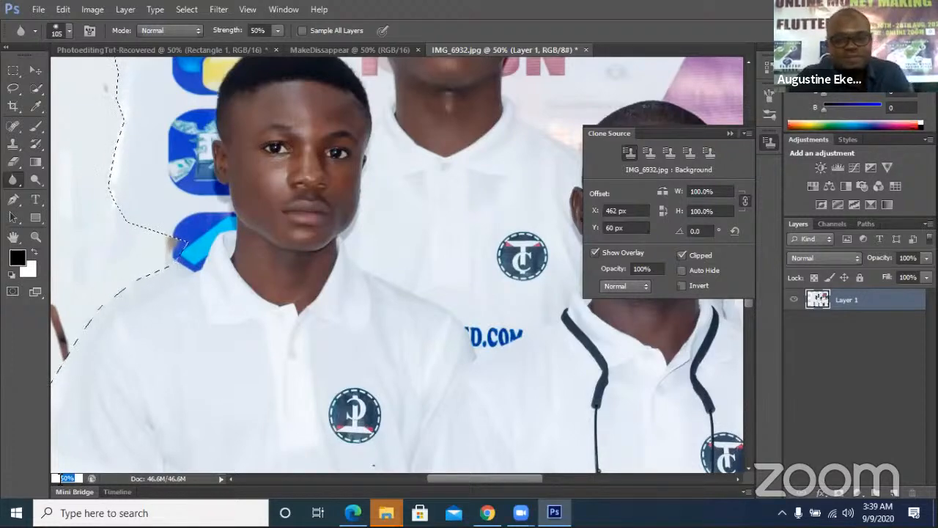
Zoom to 17% to show the whole photo, minimise Photoshop and Chrome, and stop the Zoom share
type("17")
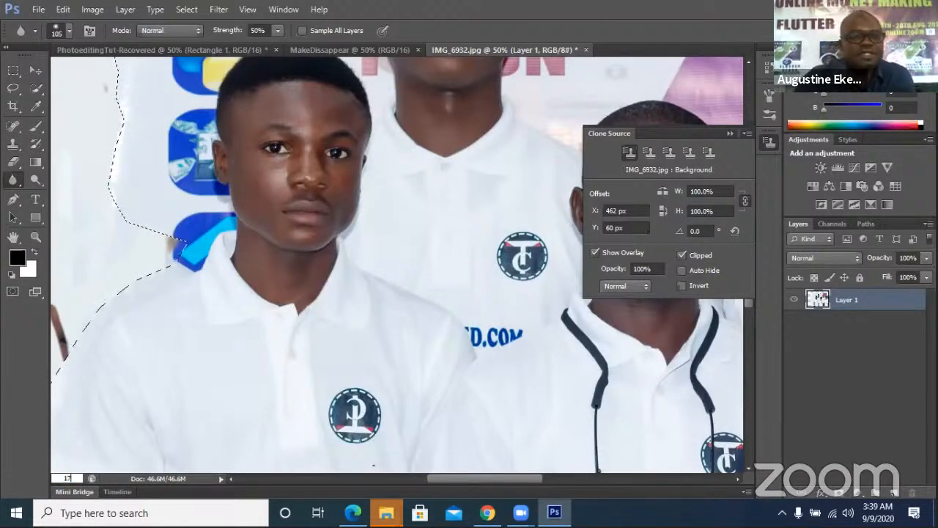
key("Return")
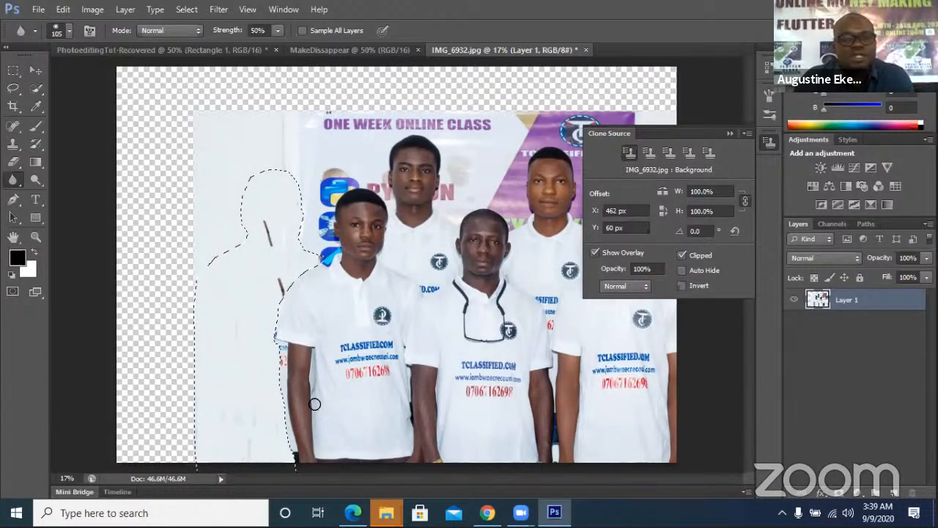
left_click(555, 512)
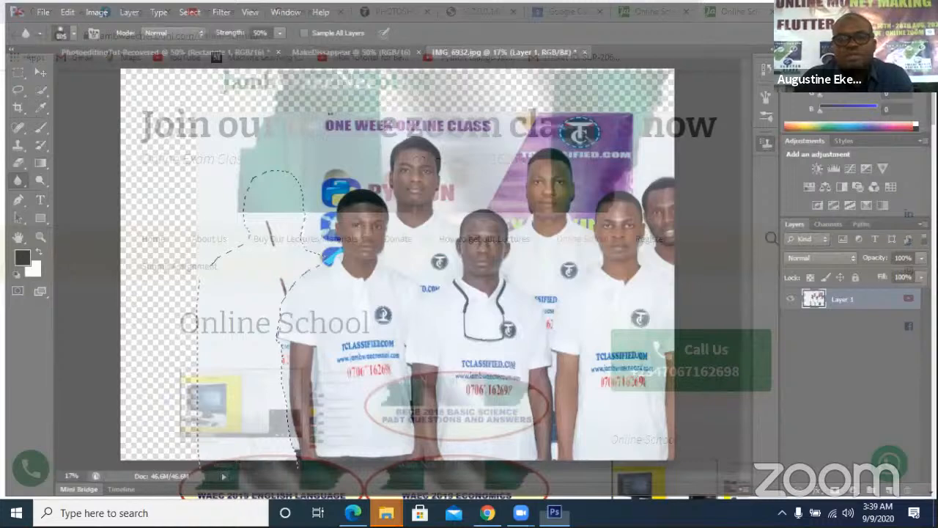
mouse_move(488, 513)
mouse_move(520, 513)
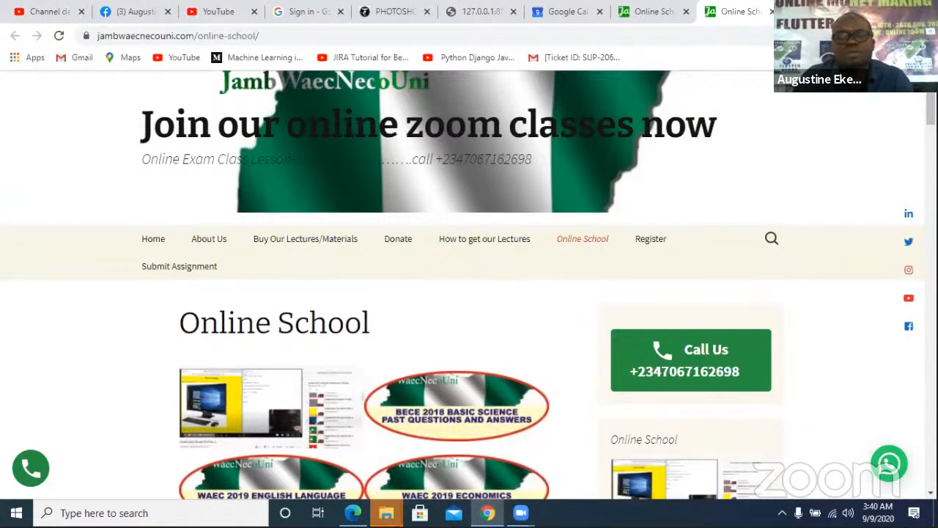
left_click(856, 10)
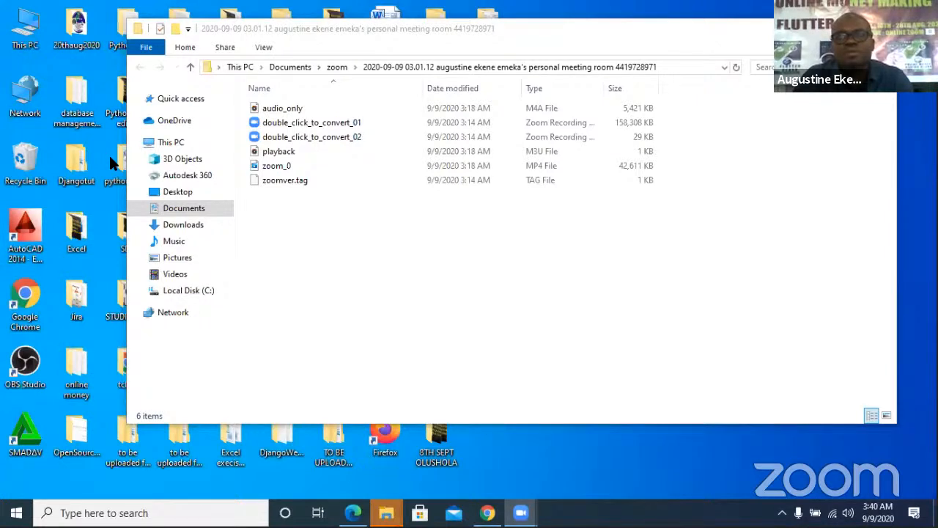
left_click(720, 374)
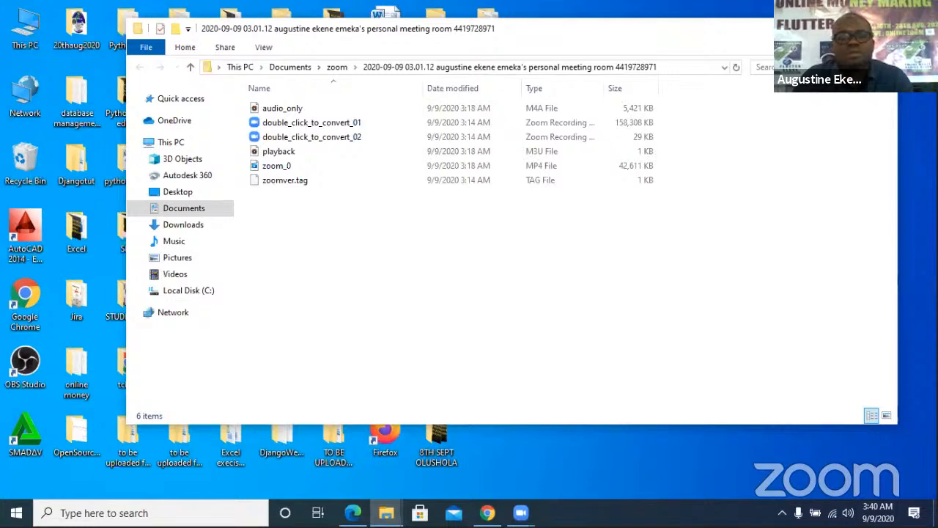
left_click(588, 24)
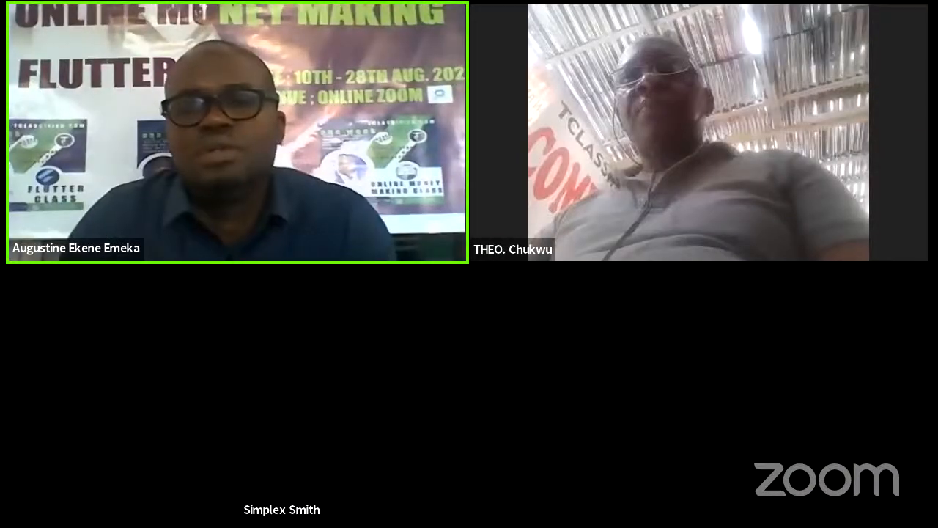